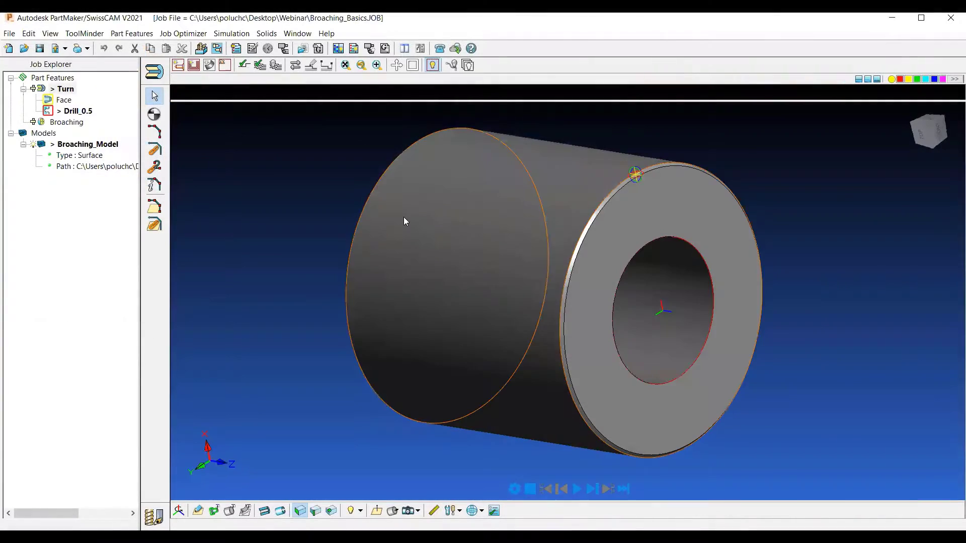
# Step: Inspect the surface information of the part's outer cylinder
pyautogui.moveTo(404, 218); pyautogui.dragTo(451, 188, button='middle')
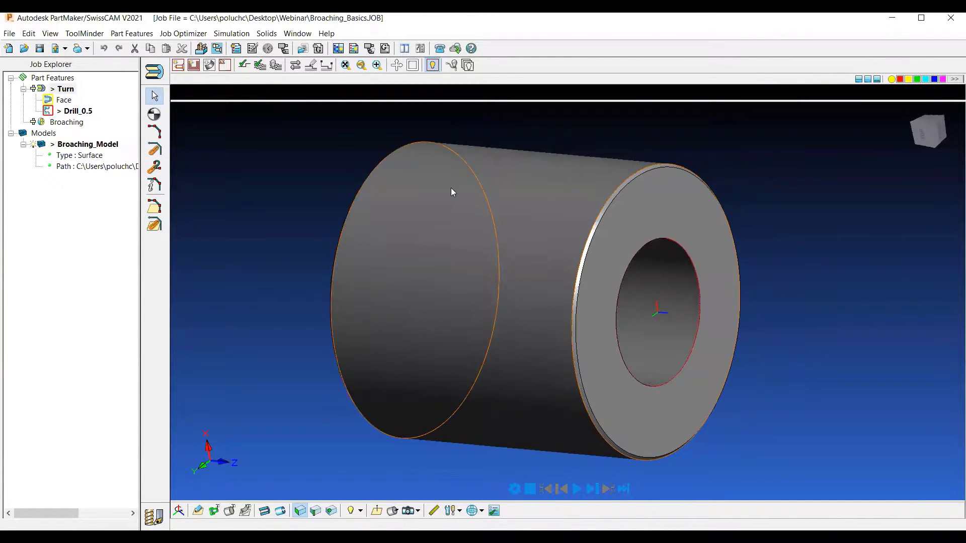
pyautogui.doubleClick(450, 188)
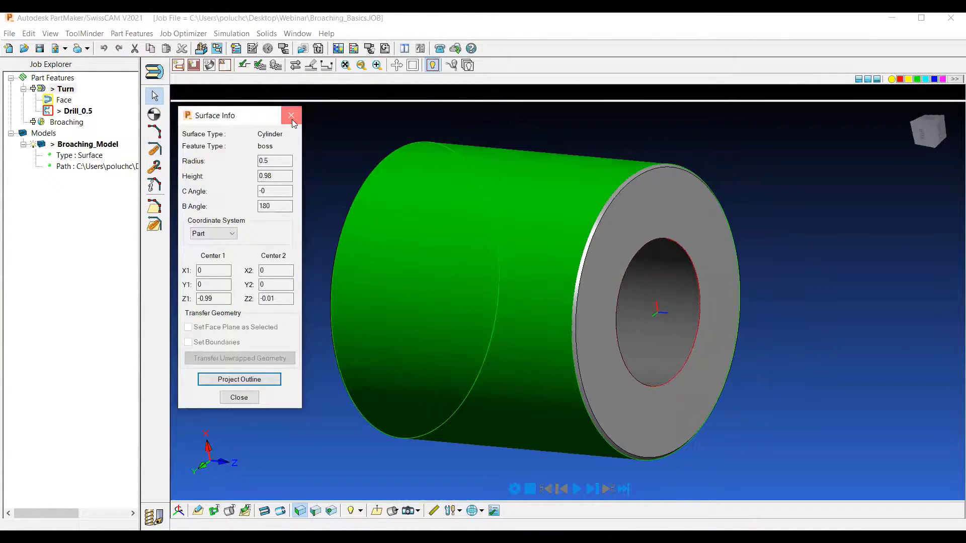
pyautogui.click(296, 122)
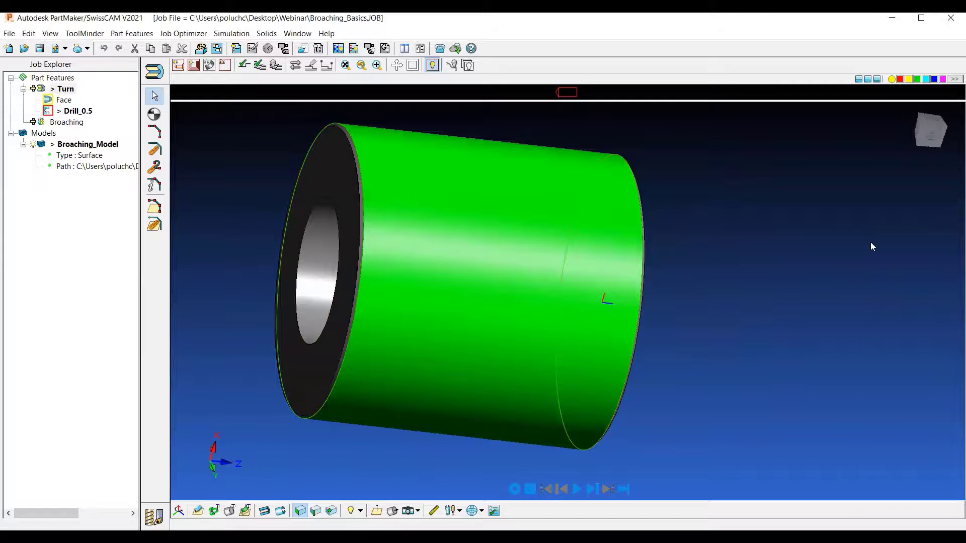
pyautogui.moveTo(870, 243); pyautogui.dragTo(749, 234, button='middle')
pyautogui.scroll(-3, 783, 244)
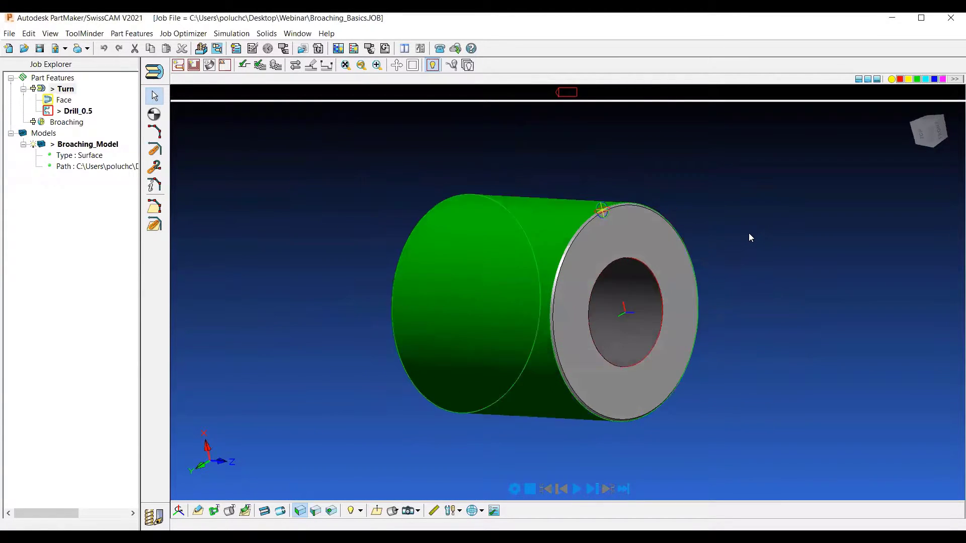
# Step: Activate the Broaching face window and review its machining function choices in the setup
pyautogui.click(67, 122)
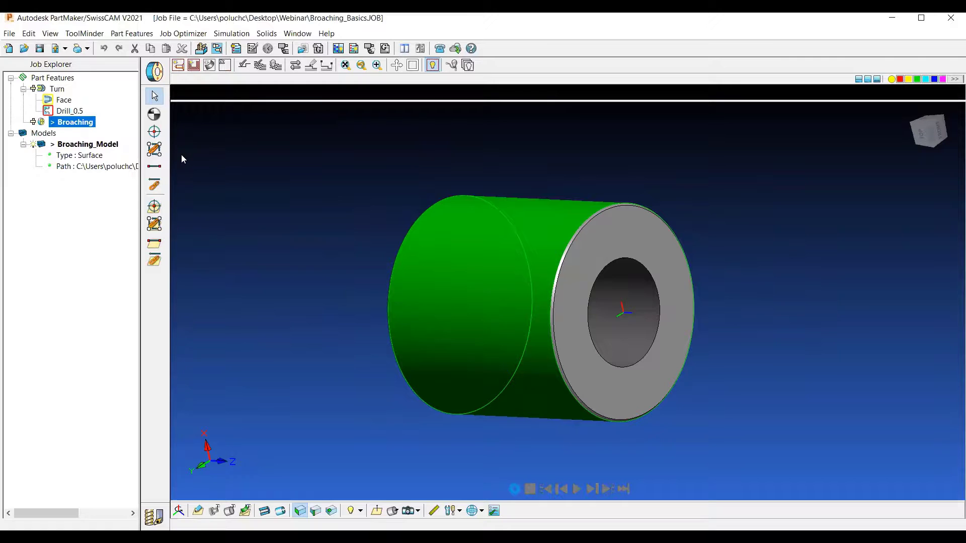
pyautogui.click(159, 80)
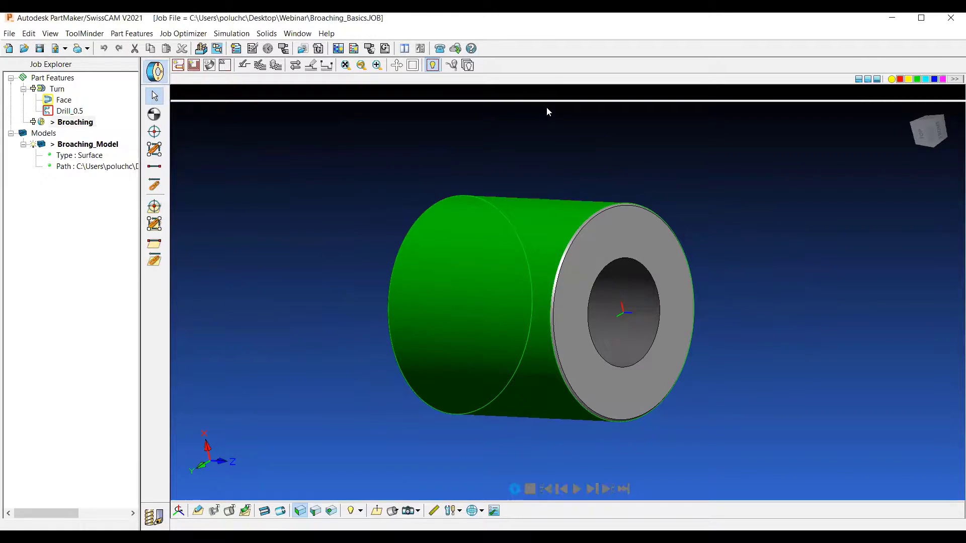
pyautogui.moveTo(539, 117); pyautogui.dragTo(501, 125)
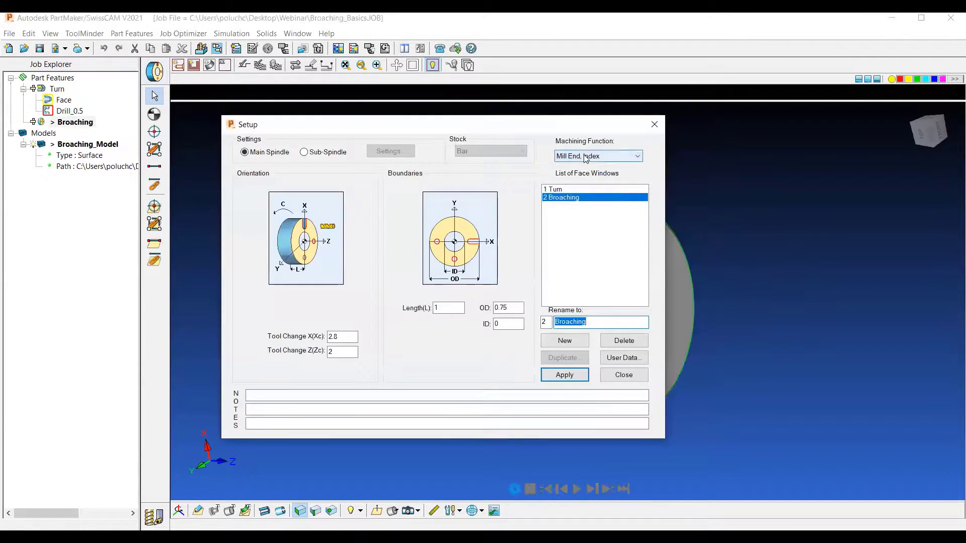
pyautogui.click(636, 157)
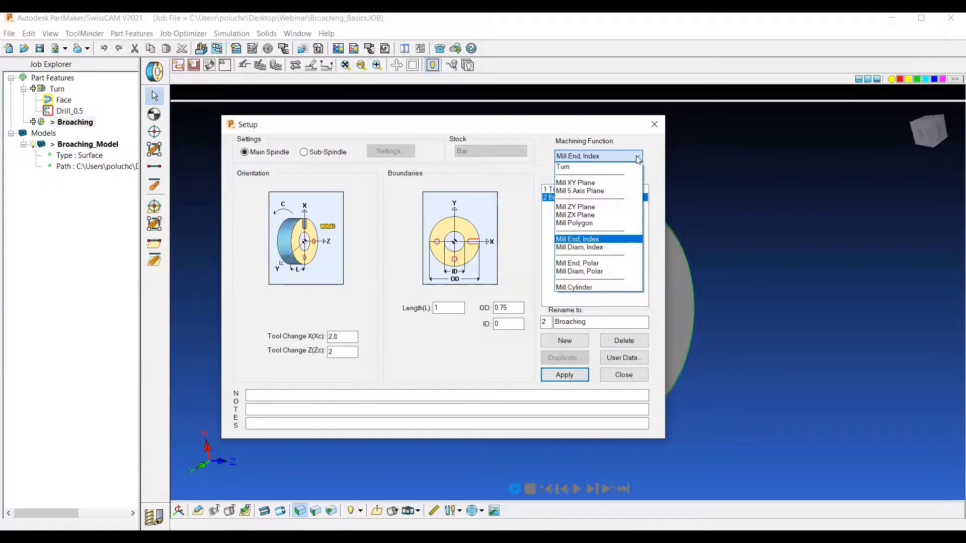
pyautogui.click(653, 157)
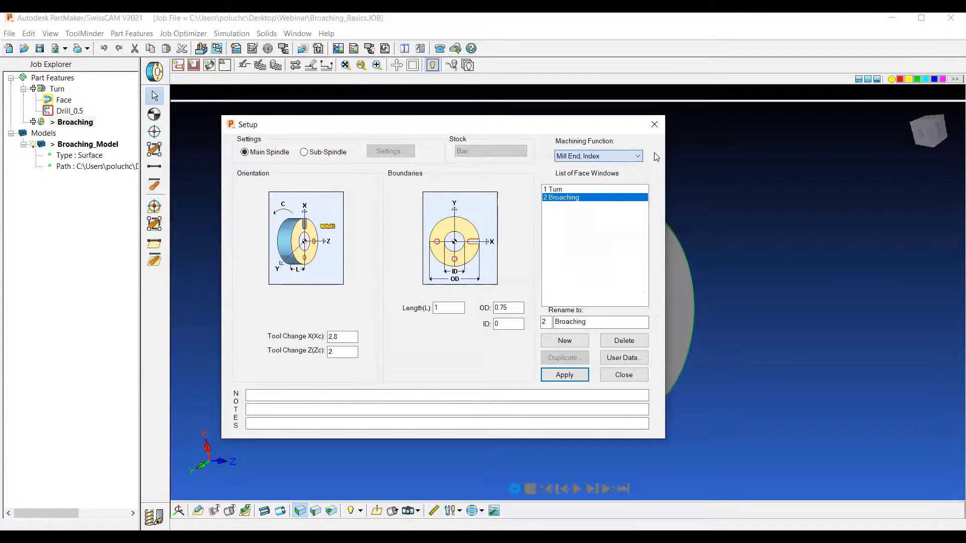
pyautogui.click(634, 380)
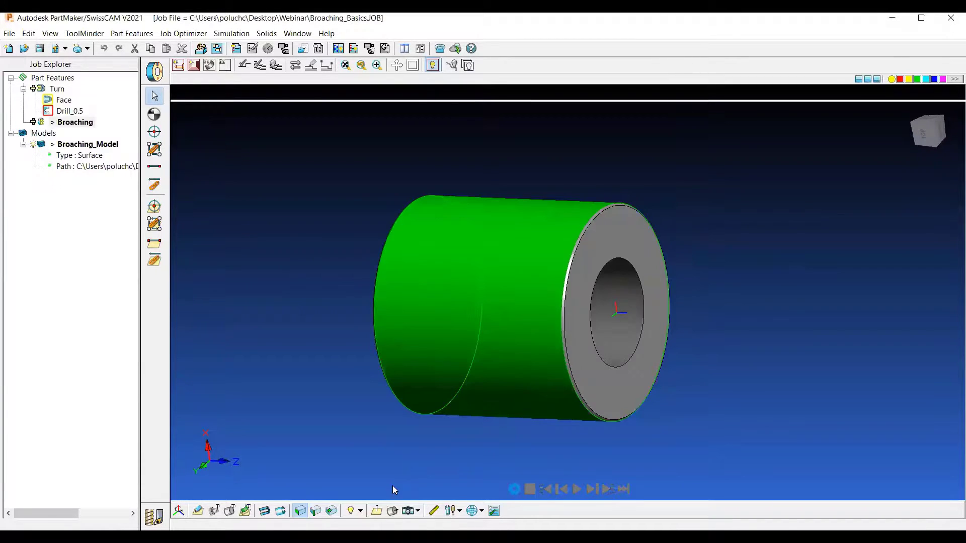
# Step: Start a new hole group in the Broaching face window and turn off its through-hole option
pyautogui.click(377, 511)
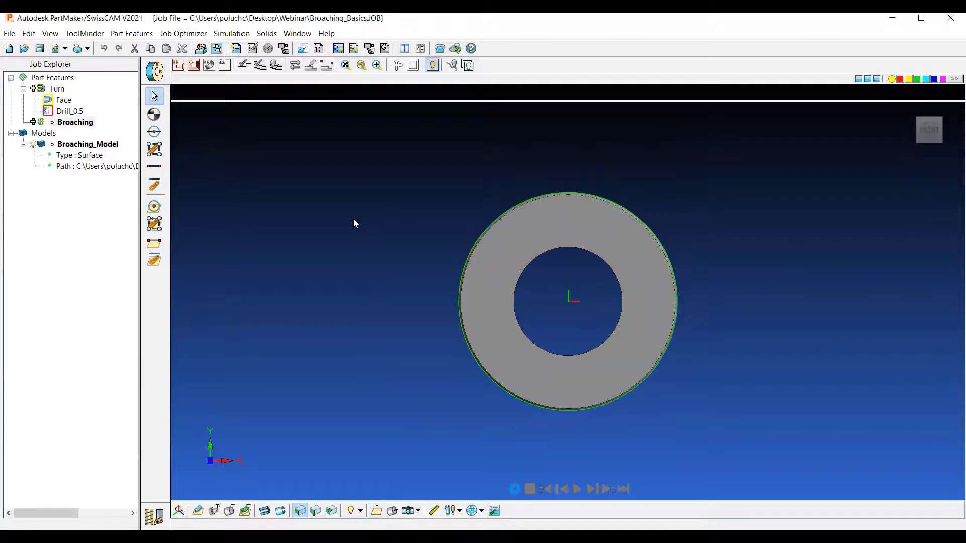
pyautogui.moveTo(353, 220); pyautogui.dragTo(428, 231, button='middle')
pyautogui.click(712, 189)
pyautogui.scroll(3, 667, 226)
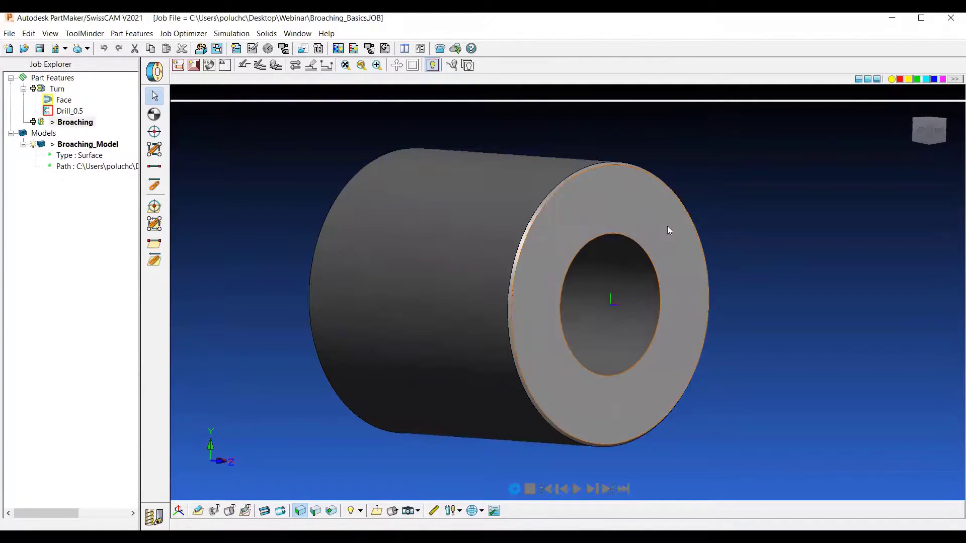
pyautogui.keyDown('shift'); pyautogui.moveTo(713, 228); pyautogui.dragTo(722, 220, button='middle'); pyautogui.keyUp('shift')
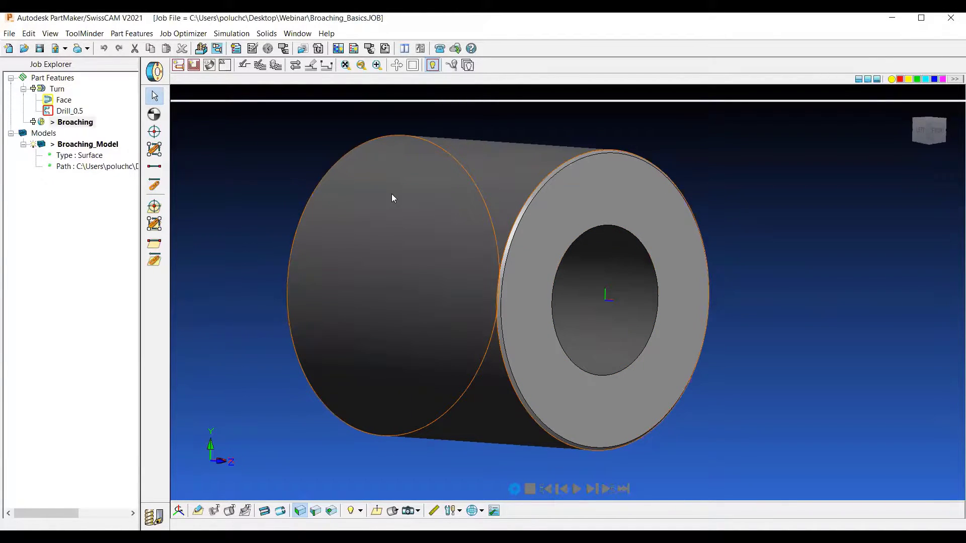
pyautogui.click(178, 65)
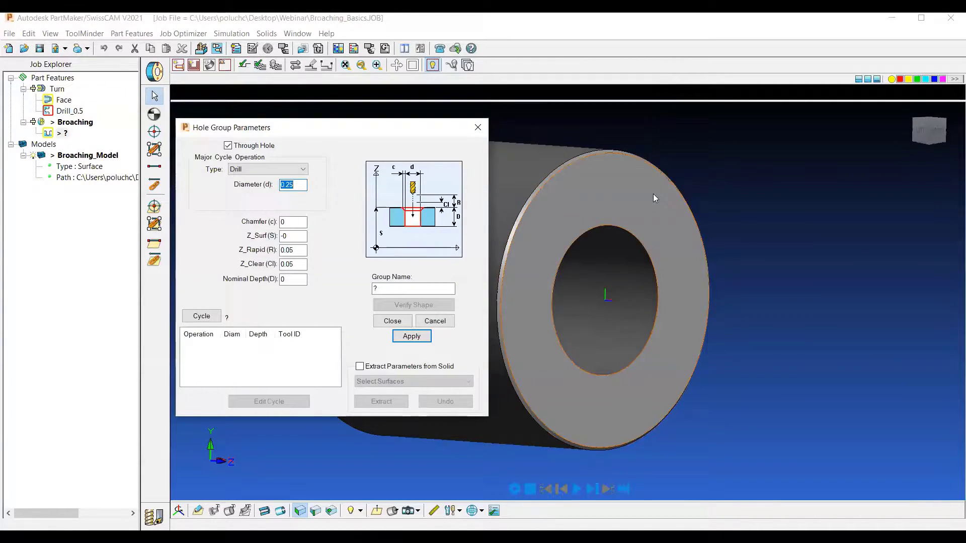
pyautogui.scroll(2, 653, 194)
pyautogui.moveTo(650, 194)
pyautogui.mouseDown(button='middle')
pyautogui.moveTo(642, 198)
pyautogui.moveTo(656, 199)
pyautogui.mouseUp(button='middle')
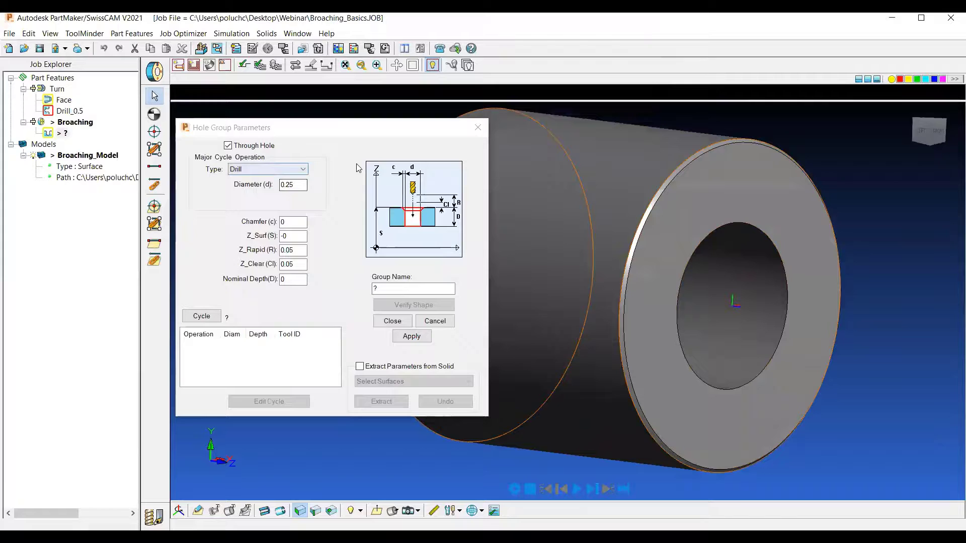
pyautogui.moveTo(714, 213); pyautogui.dragTo(727, 219, button='middle')
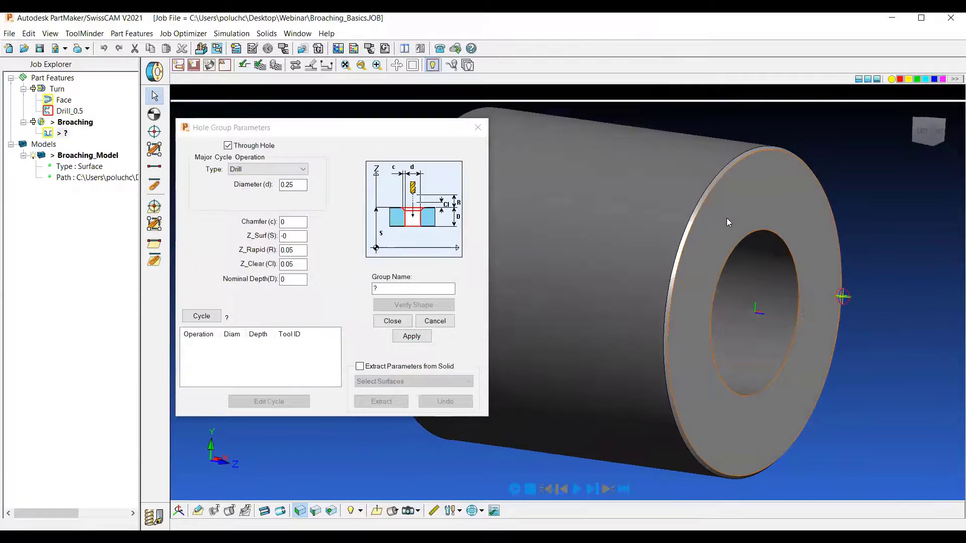
pyautogui.click(257, 147)
pyautogui.click(258, 147)
pyautogui.moveTo(259, 129); pyautogui.dragTo(244, 115)
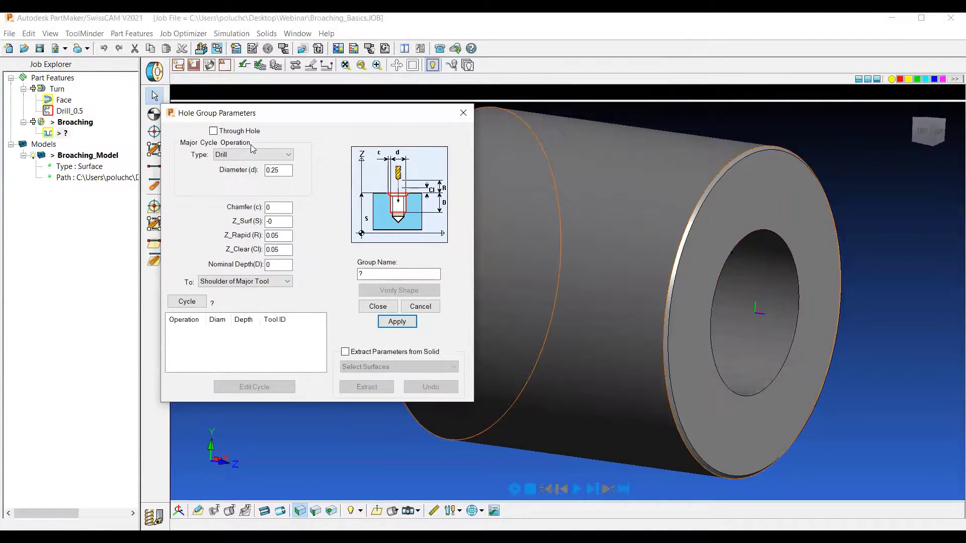
# Step: Set the hole group's major operation to Rotary Broach with a diameter of 0.5 and a nominal depth of 0.5
pyautogui.click(285, 154)
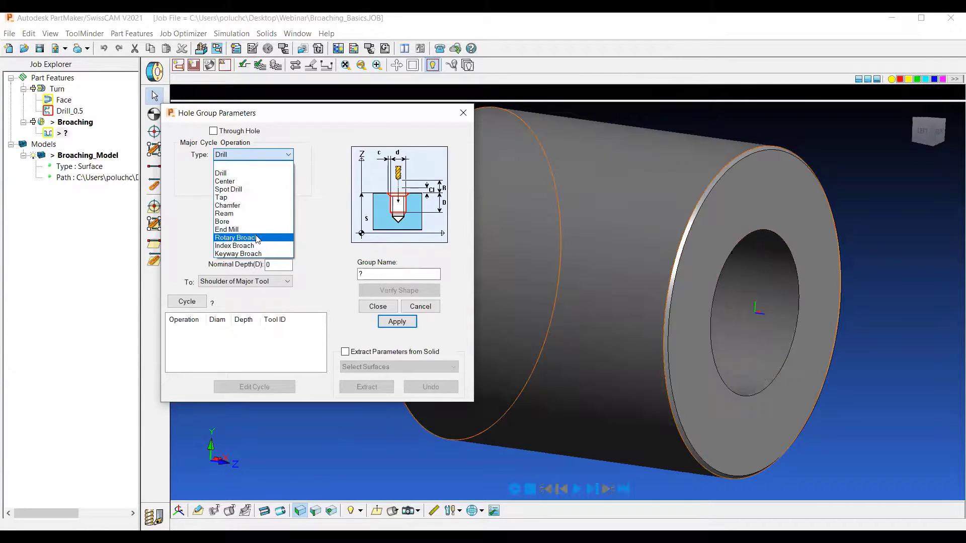
pyautogui.click(236, 237)
pyautogui.doubleClick(292, 172)
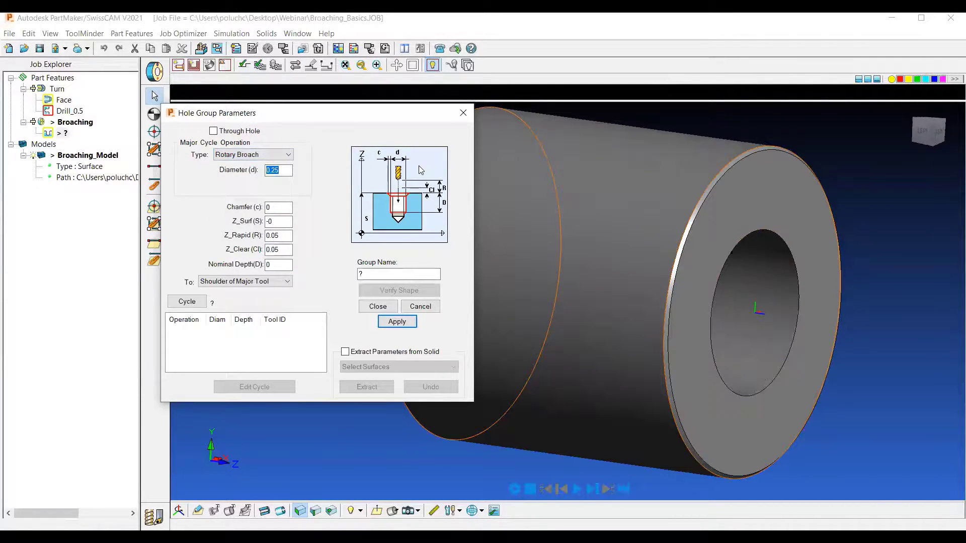
pyautogui.write('.5')
pyautogui.press('Tab')
pyautogui.press('Tab')
pyautogui.press('Tab')
pyautogui.press('Tab')
pyautogui.press('Tab')
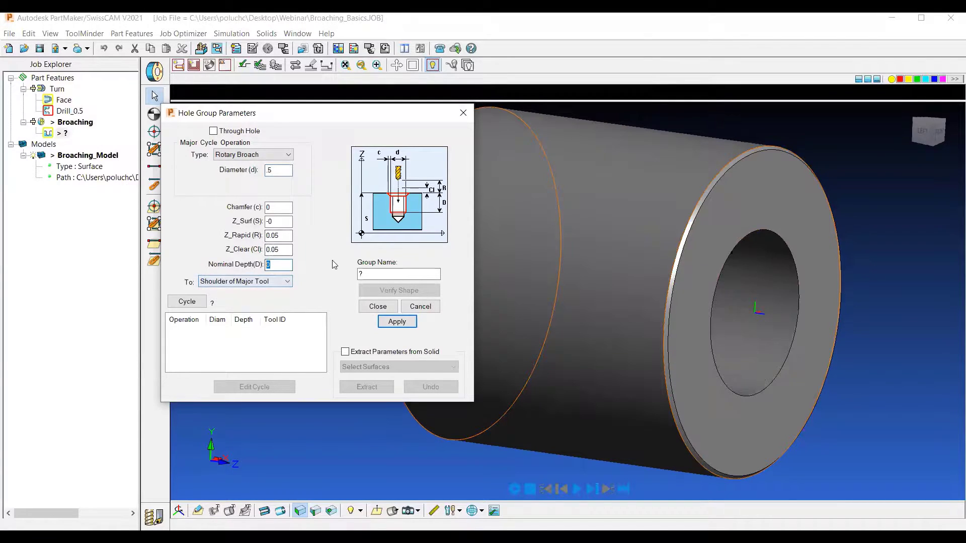
pyautogui.write('.5')
# Step: Name the hole group Rotary Broach and apply its parameters
pyautogui.moveTo(375, 274); pyautogui.dragTo(303, 266)
pyautogui.write('R')
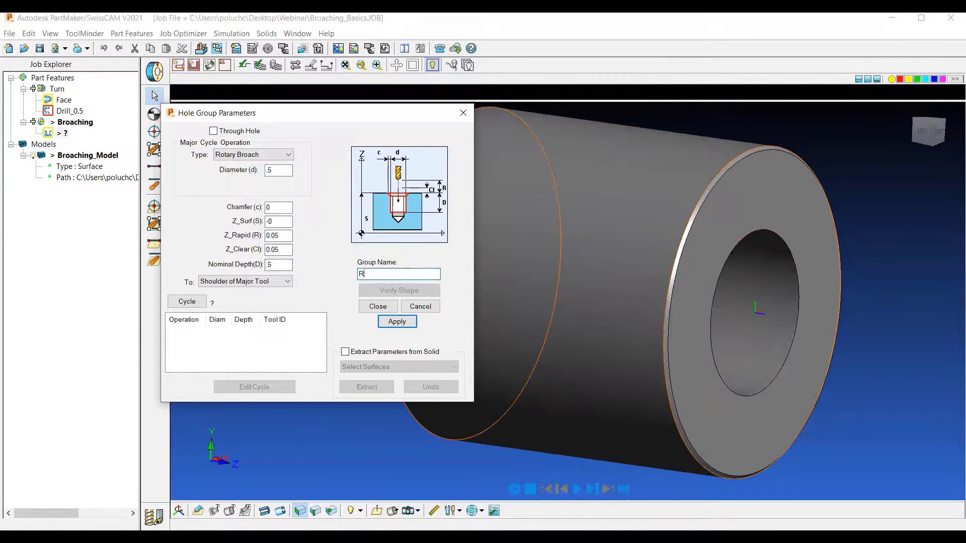
pyautogui.write('otary Bro')
pyautogui.click(397, 322)
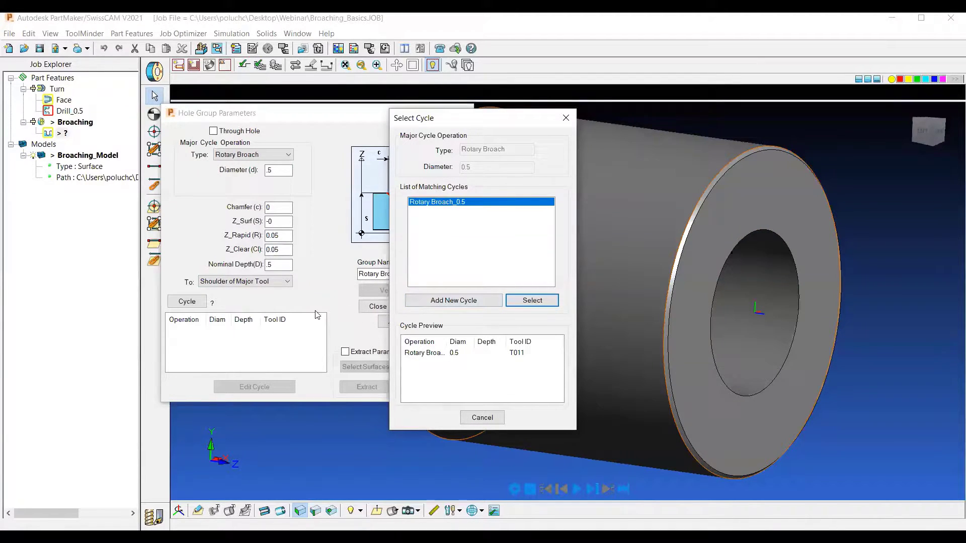
# Step: Add a new cycle for the hole group and assign it the tool T011 Rotary Broach_0.5
pyautogui.click(449, 301)
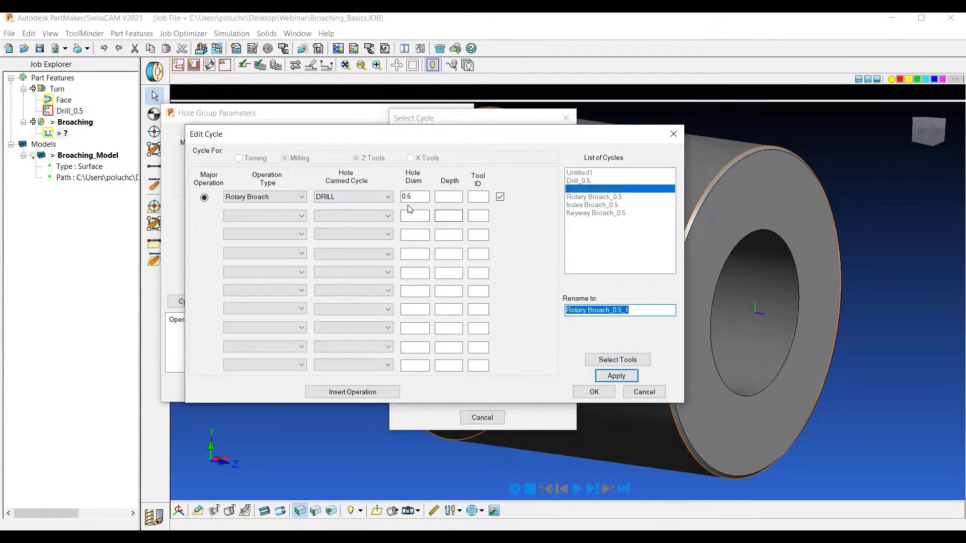
pyautogui.click(617, 359)
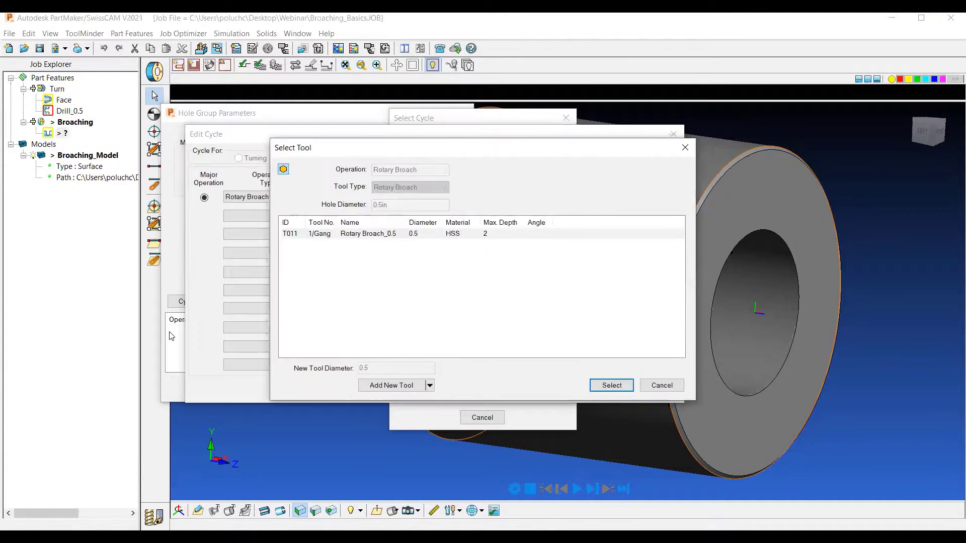
pyautogui.click(399, 235)
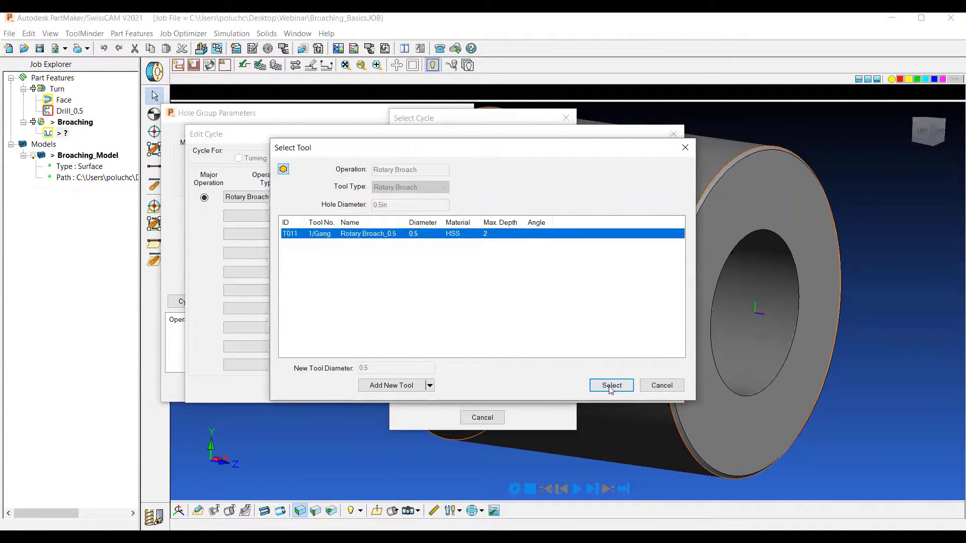
pyautogui.click(609, 385)
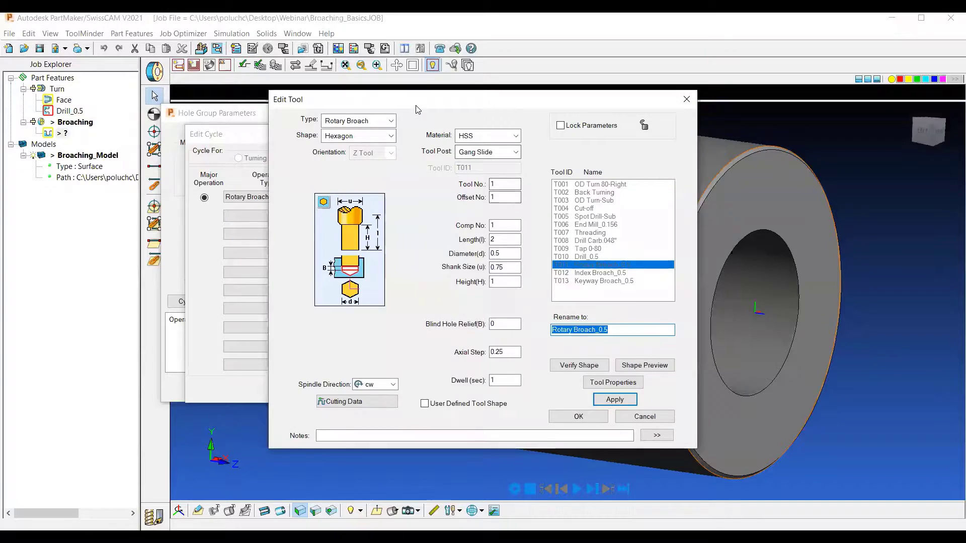
# Step: Keep the Hexagon shape for the rotary broach tool, accept the new cycle, and apply it to the hole group
pyautogui.click(353, 145)
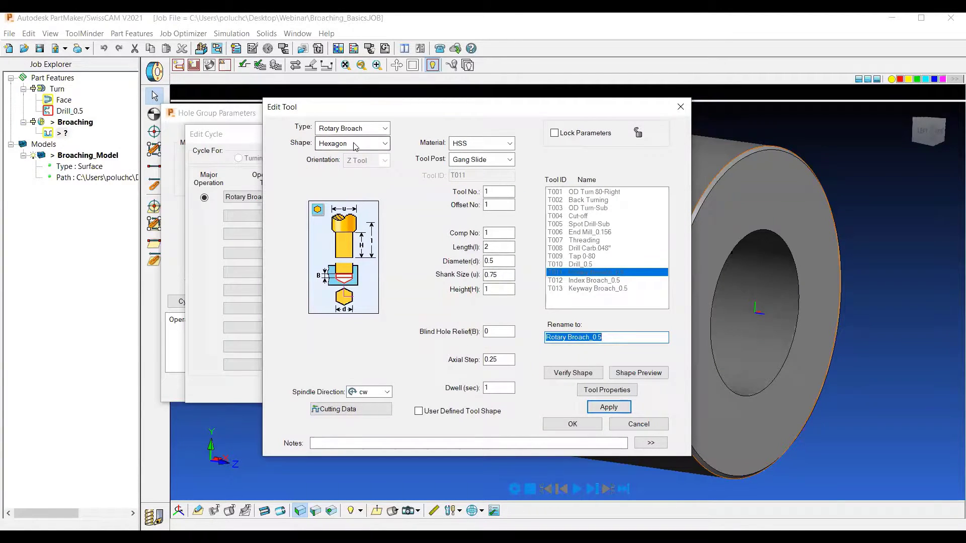
pyautogui.click(405, 146)
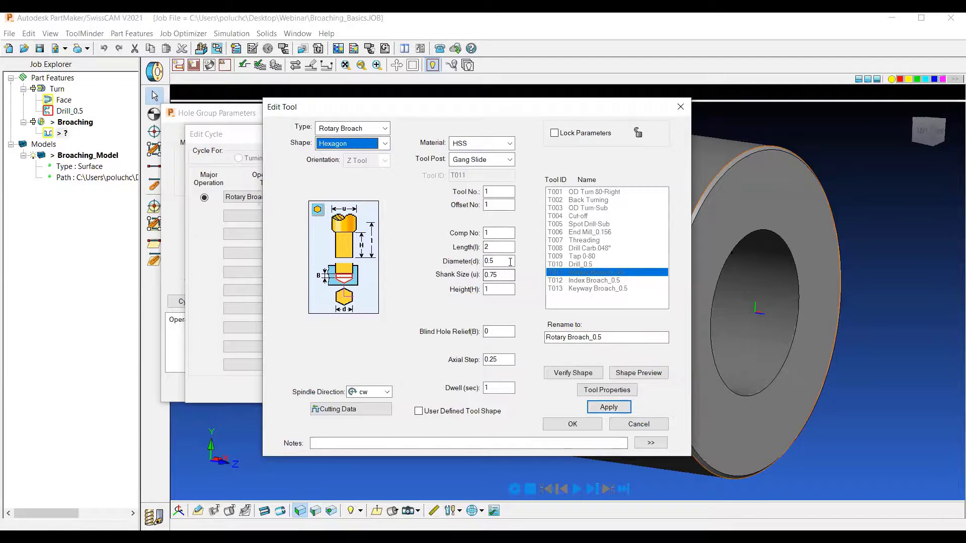
pyautogui.moveTo(507, 261); pyautogui.dragTo(441, 264)
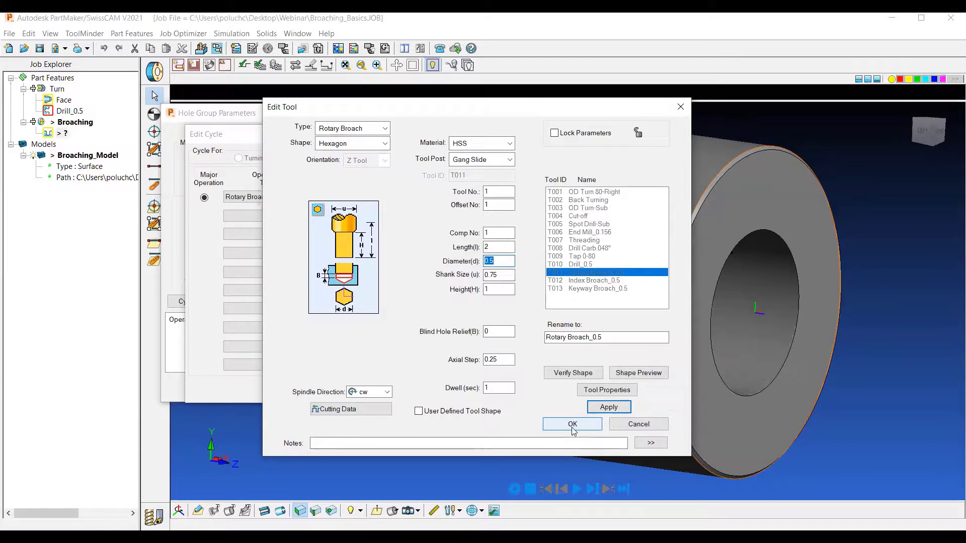
pyautogui.click(588, 427)
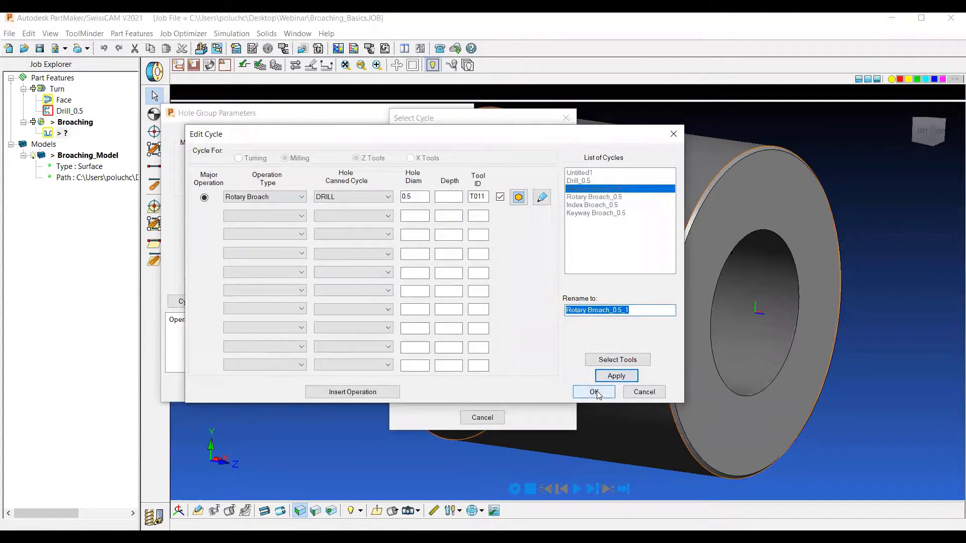
pyautogui.click(595, 392)
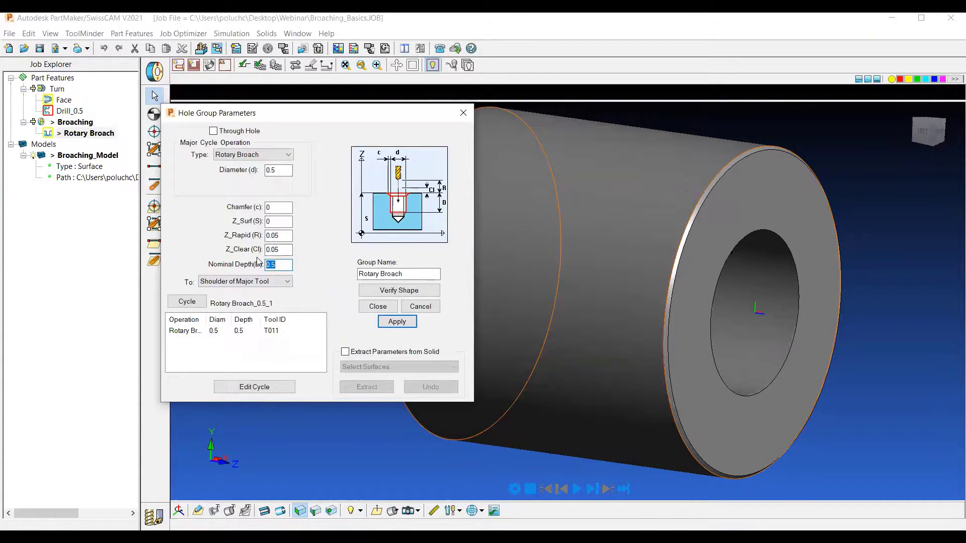
pyautogui.click(397, 321)
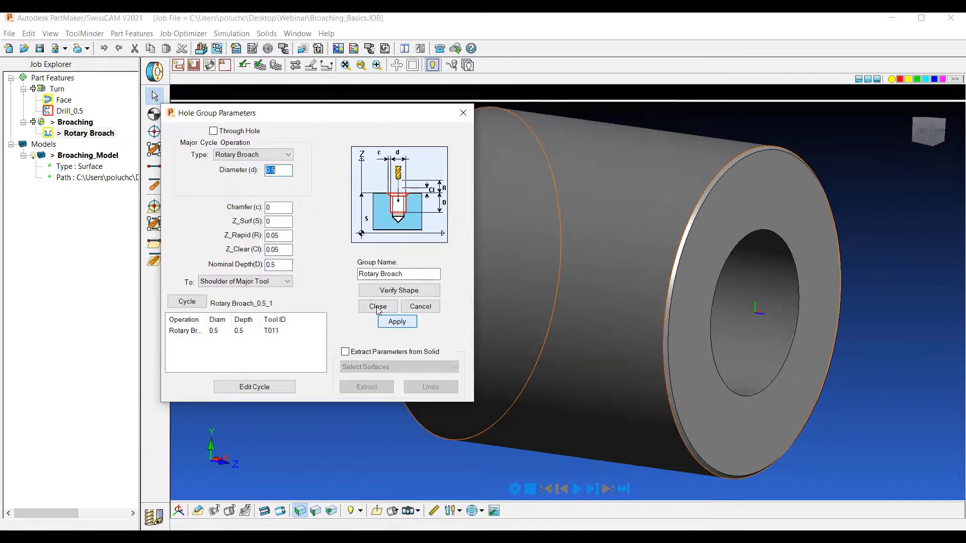
pyautogui.click(375, 308)
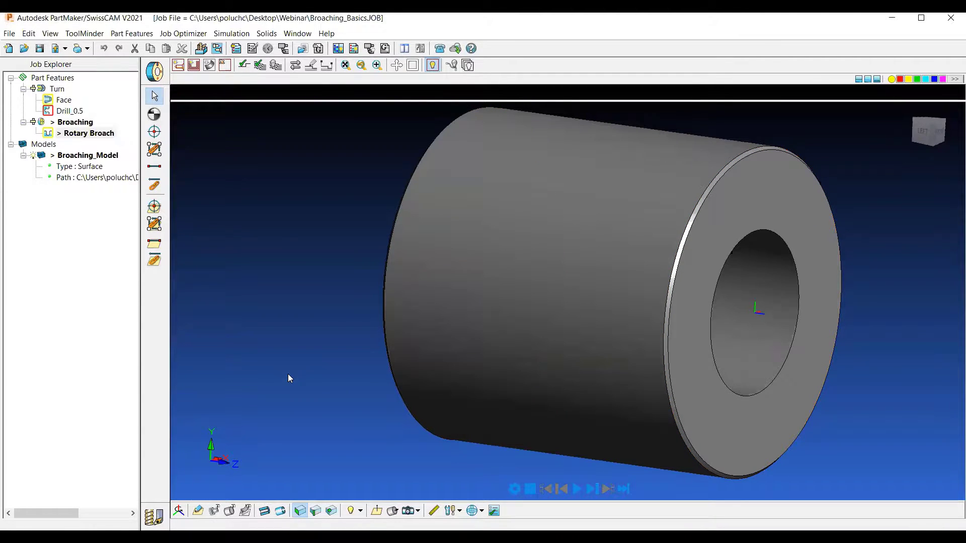
# Step: Place the Rotary Broach hole group on the part's central bore surface and simulate the operation
pyautogui.scroll(-3, 297, 368)
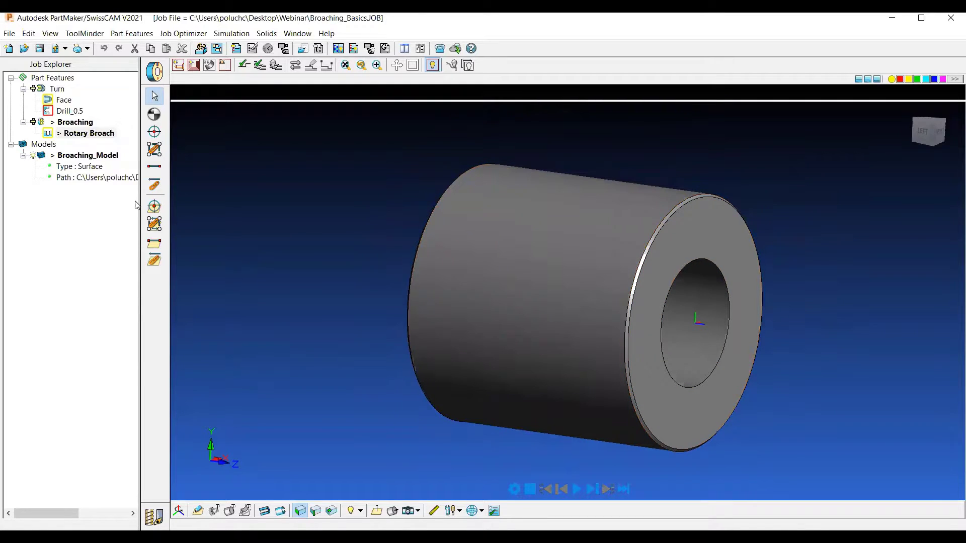
pyautogui.click(156, 207)
pyautogui.click(714, 298)
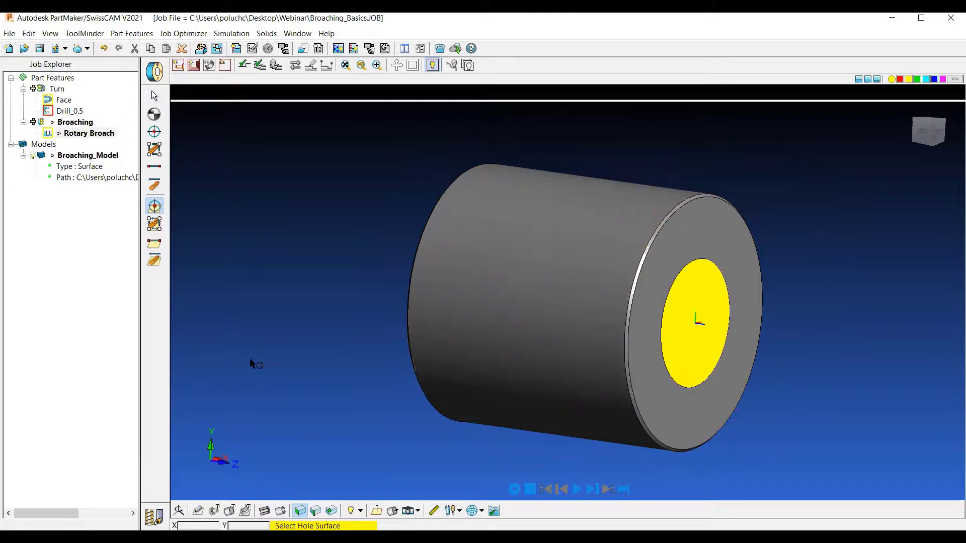
pyautogui.click(593, 490)
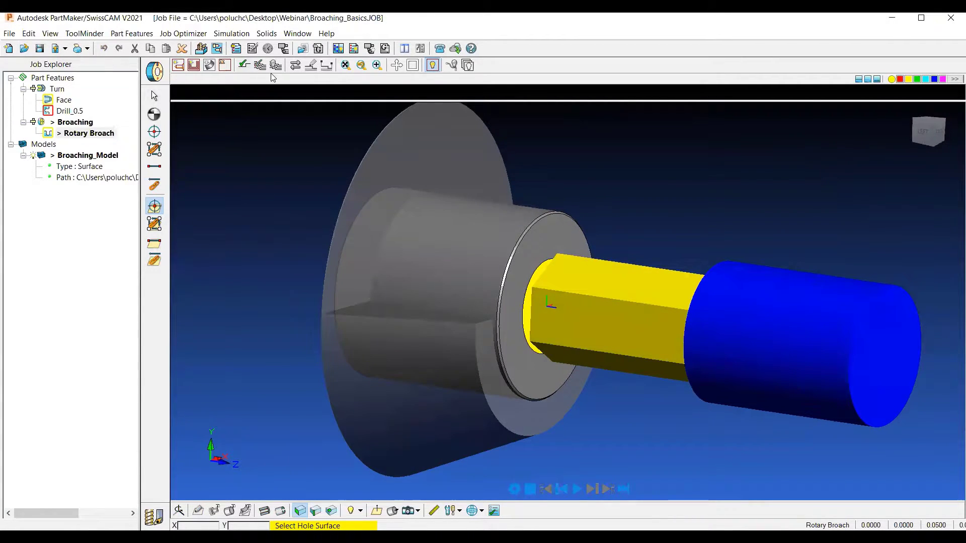
# Step: Set the colour to red and create a new hole group with Through Hole off and the operation type Index Broach
pyautogui.click(900, 79)
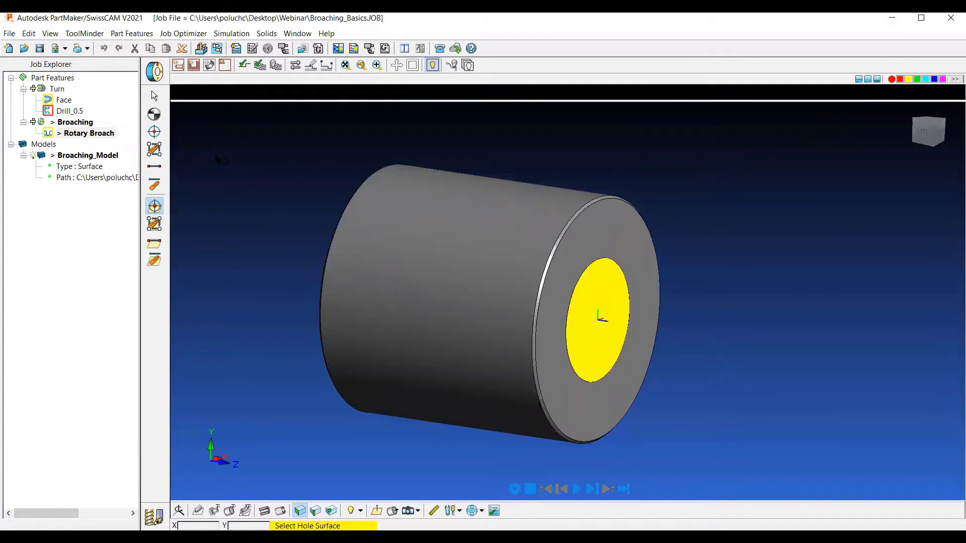
pyautogui.click(178, 65)
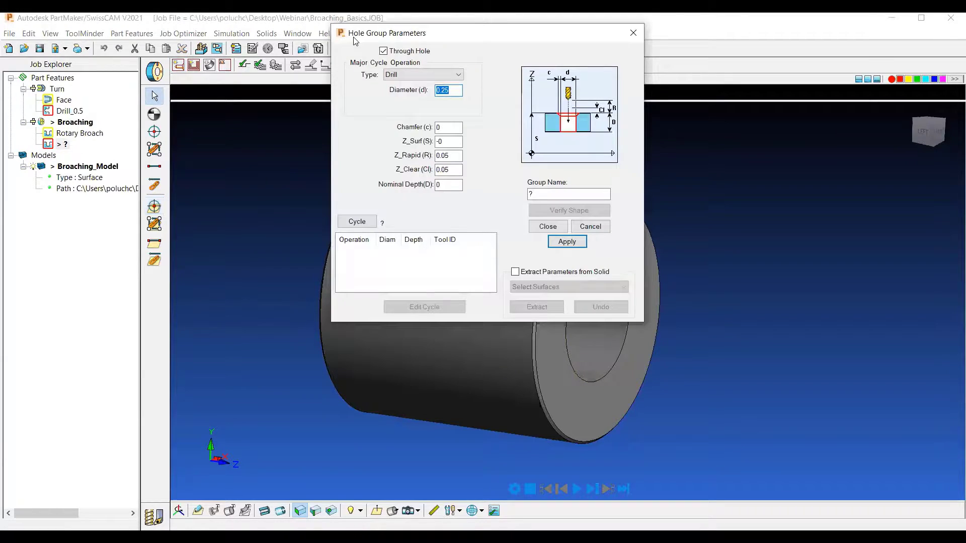
pyautogui.moveTo(352, 40); pyautogui.dragTo(277, 110)
pyautogui.click(309, 121)
pyautogui.click(343, 145)
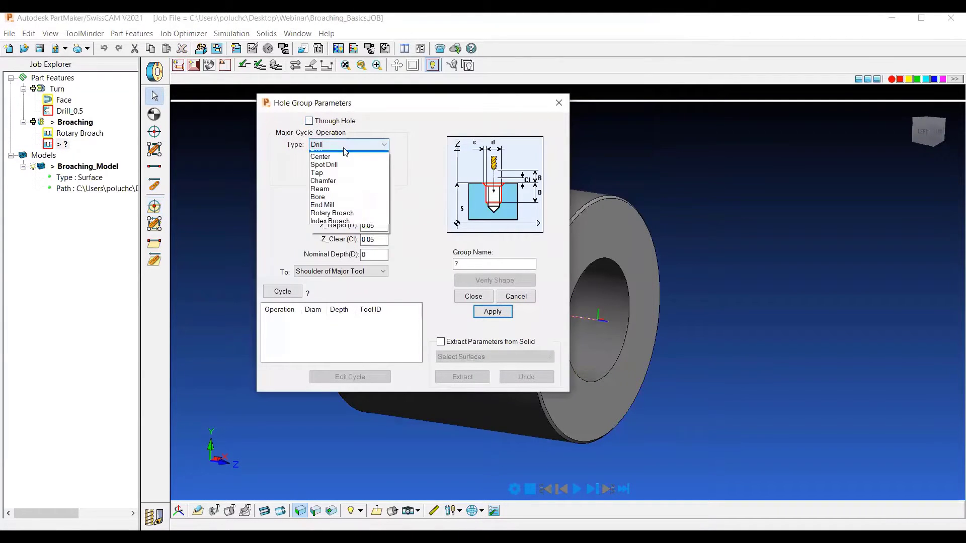
pyautogui.click(340, 236)
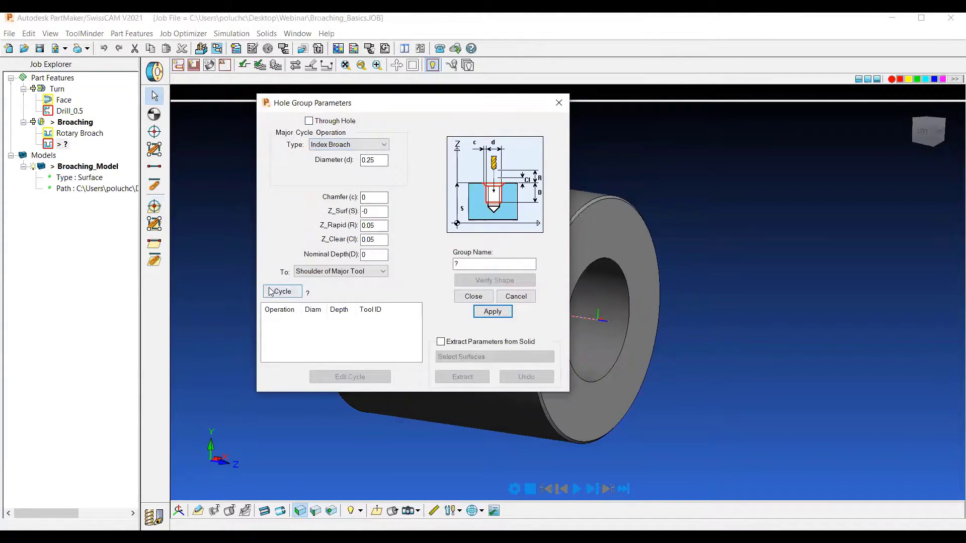
# Step: Set the index broach hole group's diameter and nominal depth to 0.5
pyautogui.press('Tab')
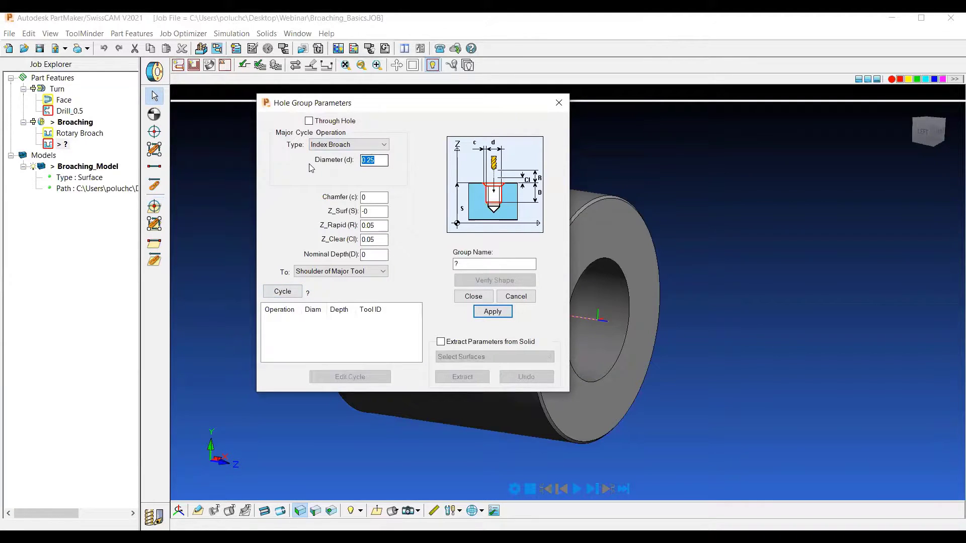
pyautogui.write('.5')
pyautogui.press('Tab')
# Step: Add a new cycle for the index broach hole group and assign it the tool T012 Index Broach_0.5
pyautogui.click(290, 292)
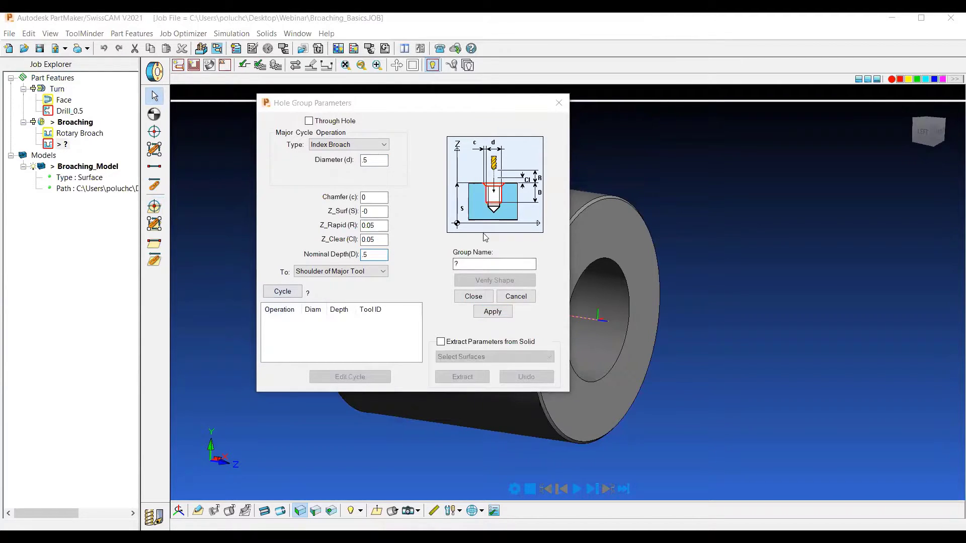
pyautogui.click(433, 301)
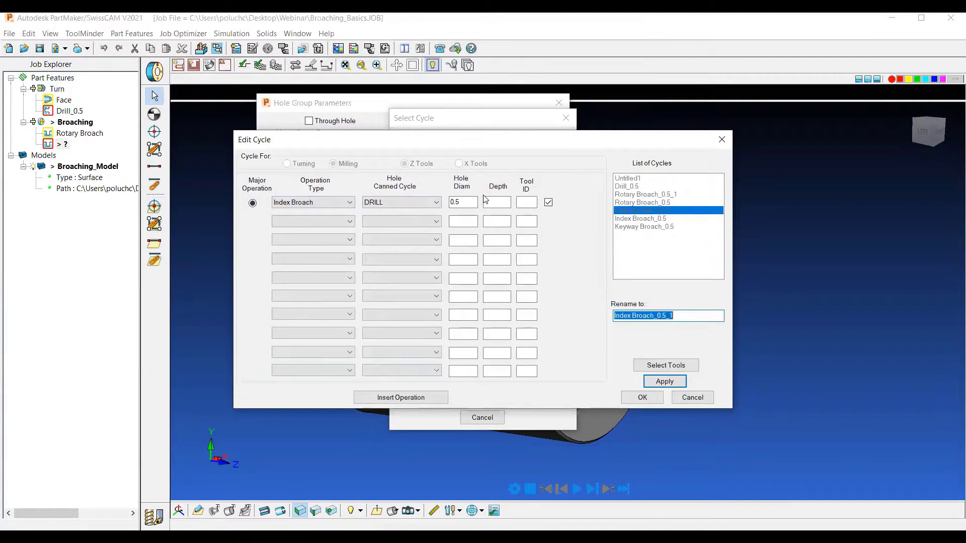
pyautogui.click(666, 365)
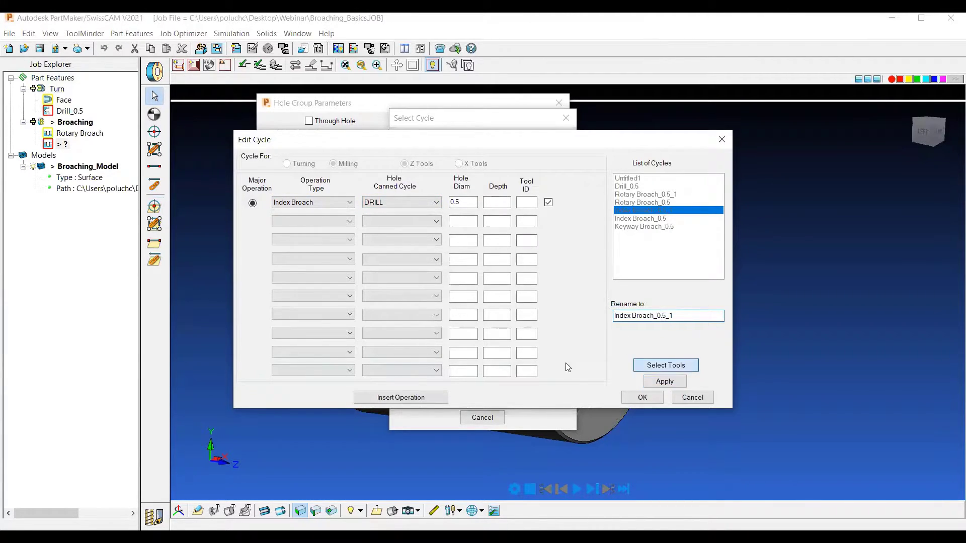
pyautogui.click(366, 233)
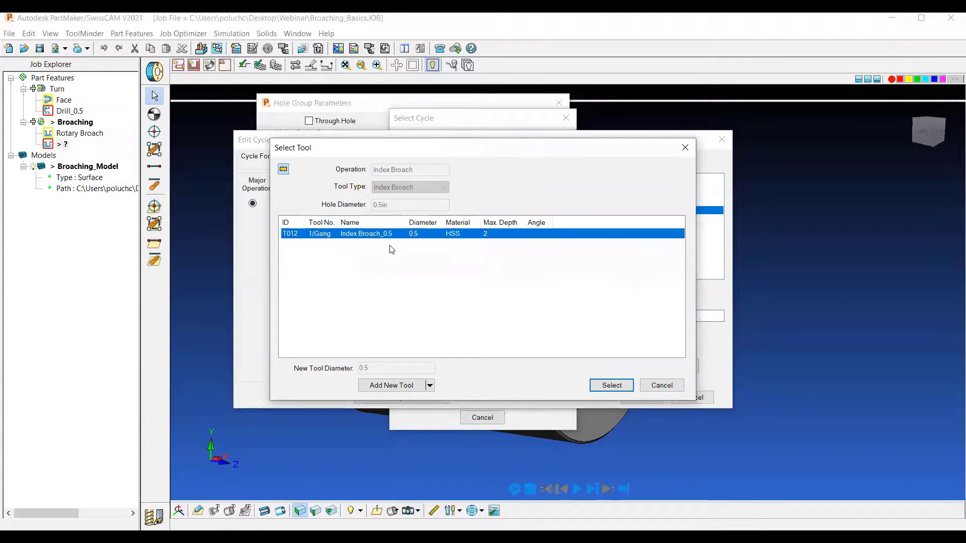
pyautogui.click(598, 390)
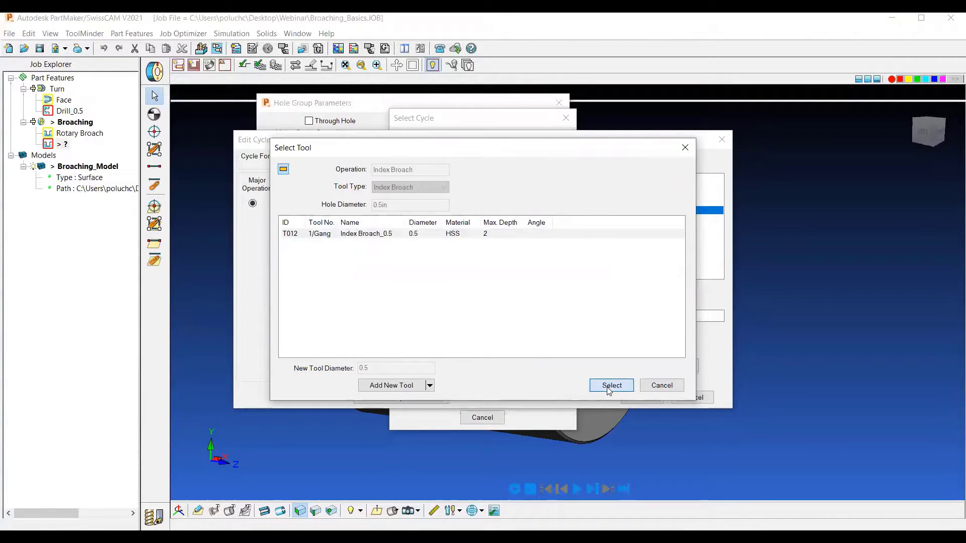
# Step: Inspect the Index Broach_0.5 tool's parameters and shape preview, keeping its settings
pyautogui.click(566, 203)
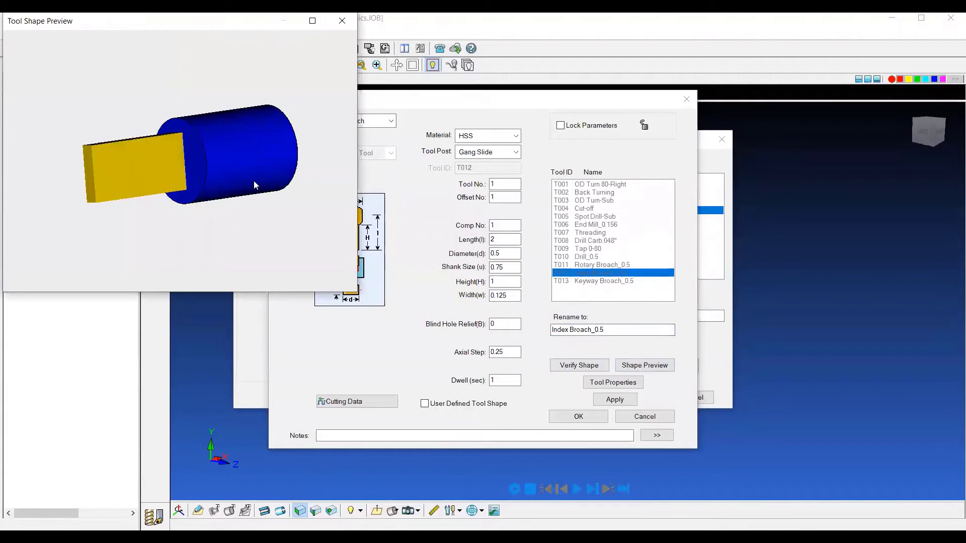
pyautogui.moveTo(254, 181); pyautogui.dragTo(286, 183, button='middle')
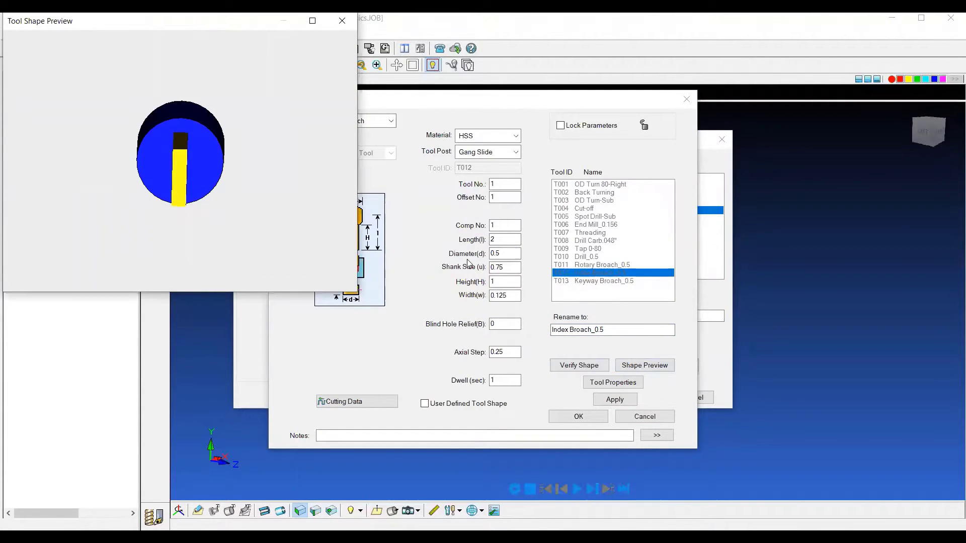
pyautogui.click(347, 22)
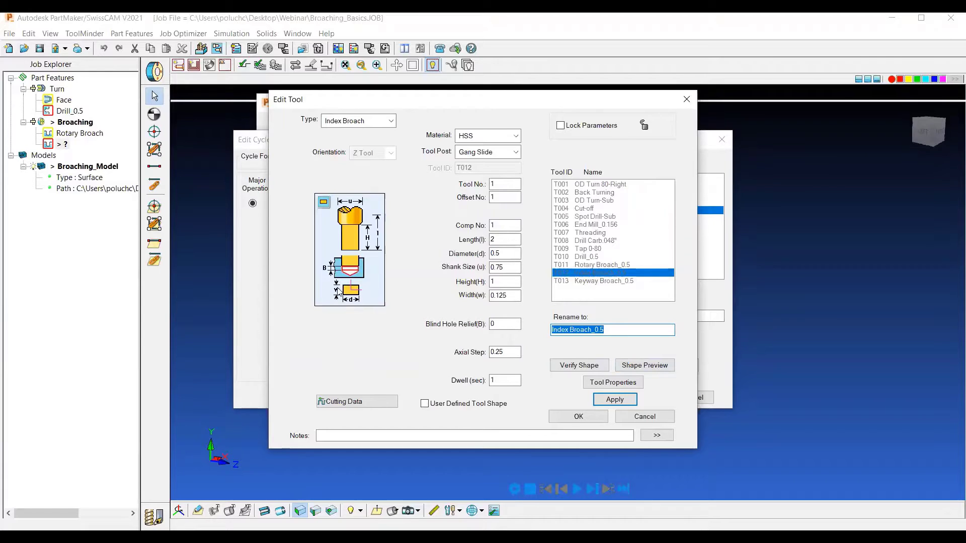
pyautogui.click(586, 416)
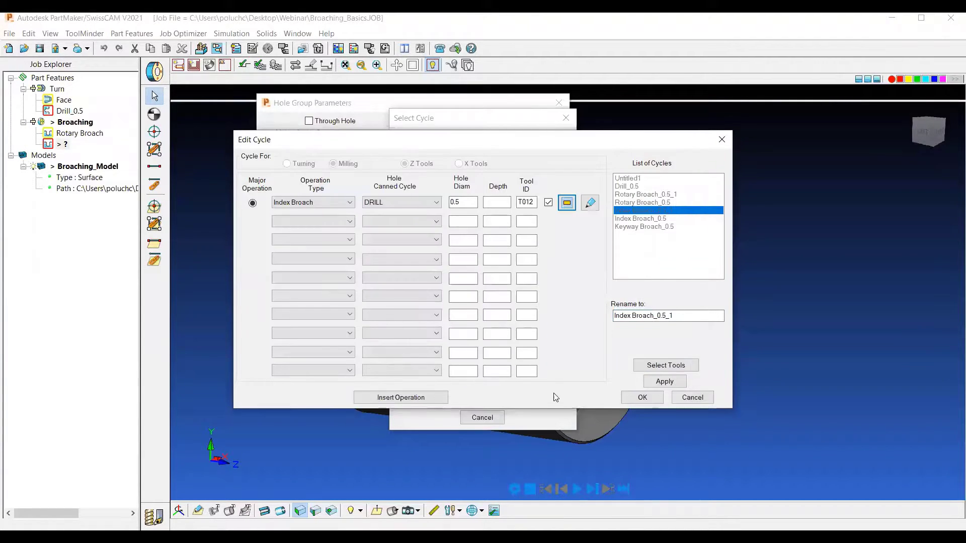
# Step: Apply the index broach cycle and enable Multiple Cuts in its operation options, with 3 cuts and an angular increment of 360/3
pyautogui.click(683, 381)
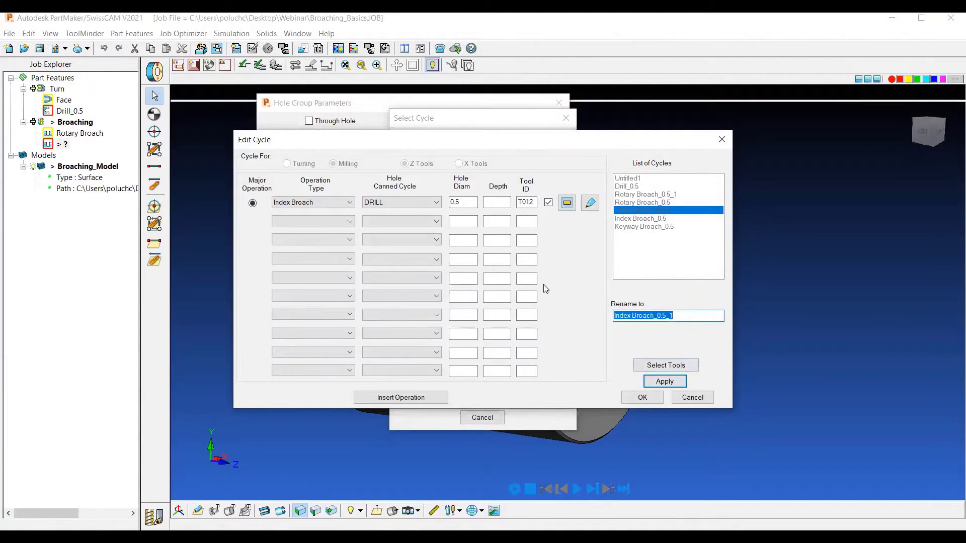
pyautogui.click(592, 205)
pyautogui.moveTo(425, 94); pyautogui.dragTo(394, 86)
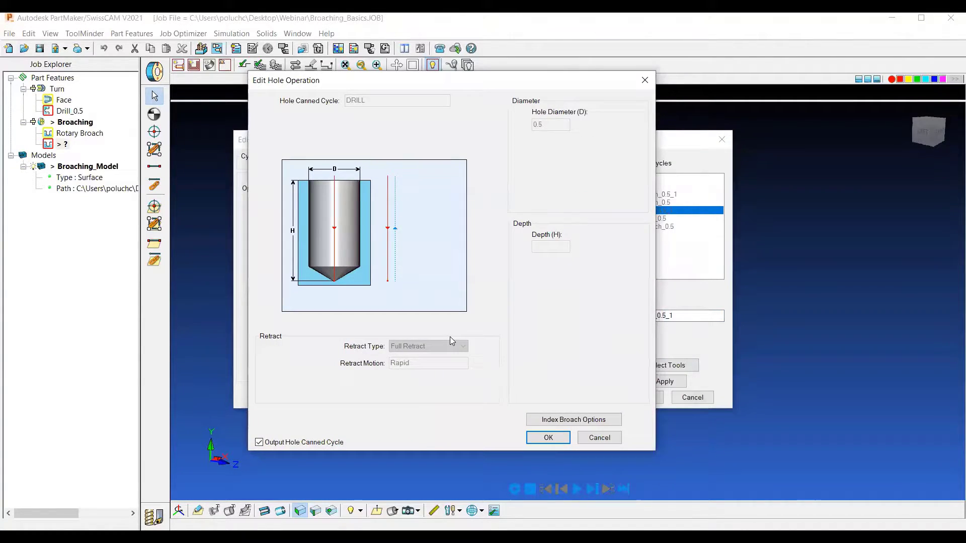
pyautogui.click(554, 421)
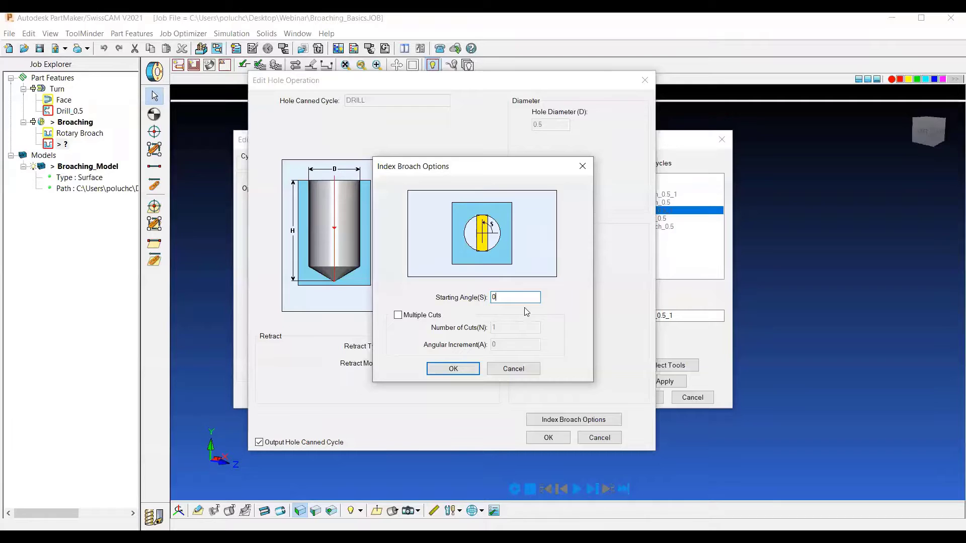
pyautogui.click(407, 316)
pyautogui.press('Tab')
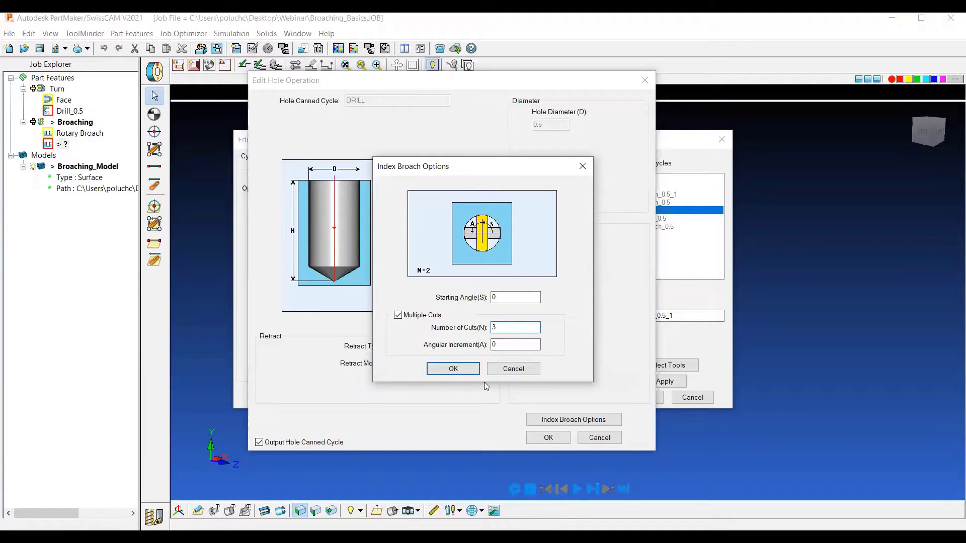
pyautogui.press('Tab')
pyautogui.write('36')
pyautogui.moveTo(506, 327); pyautogui.dragTo(482, 328)
pyautogui.write('3')
pyautogui.click(451, 369)
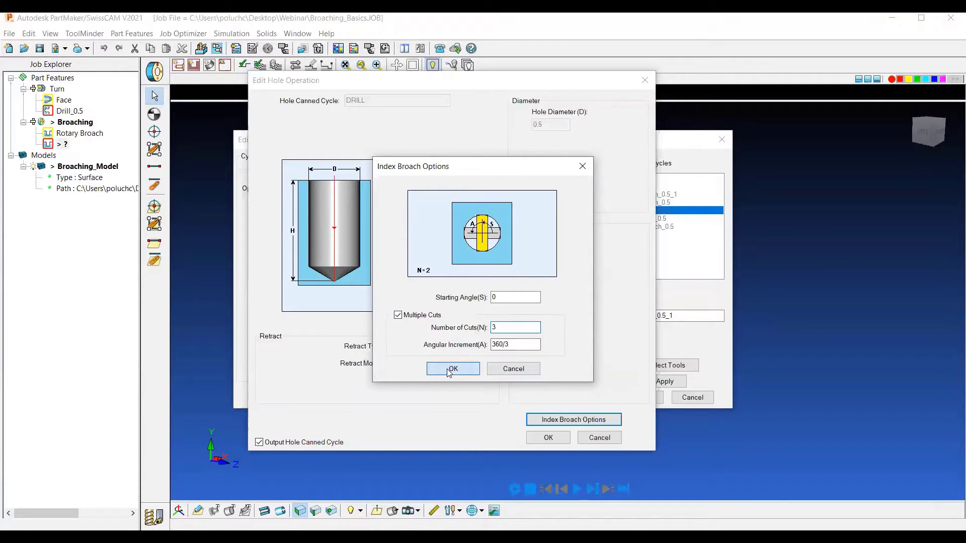
# Step: Accept the edited hole operation and the Index Broach_0.5_1 cycle, and finish the hole group's parameters
pyautogui.click(548, 437)
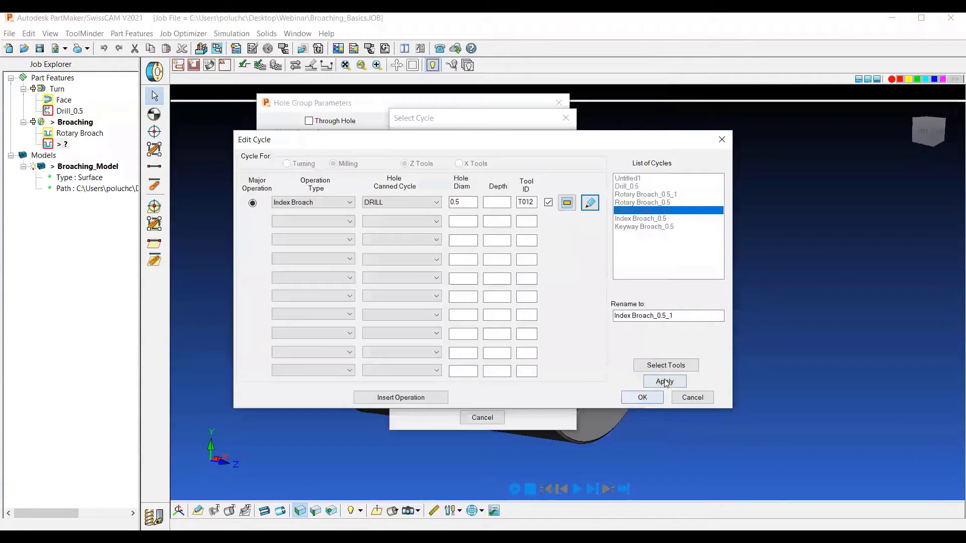
pyautogui.click(642, 397)
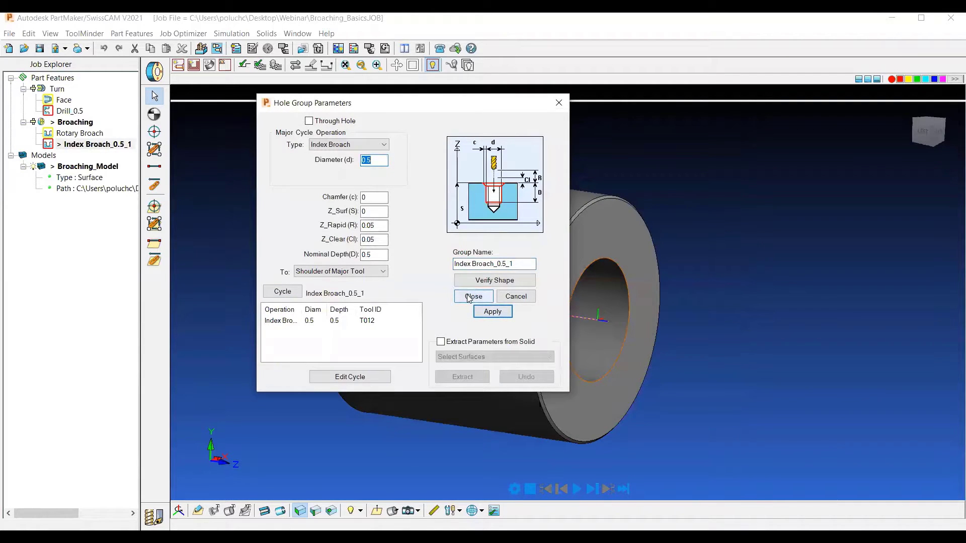
pyautogui.click(473, 296)
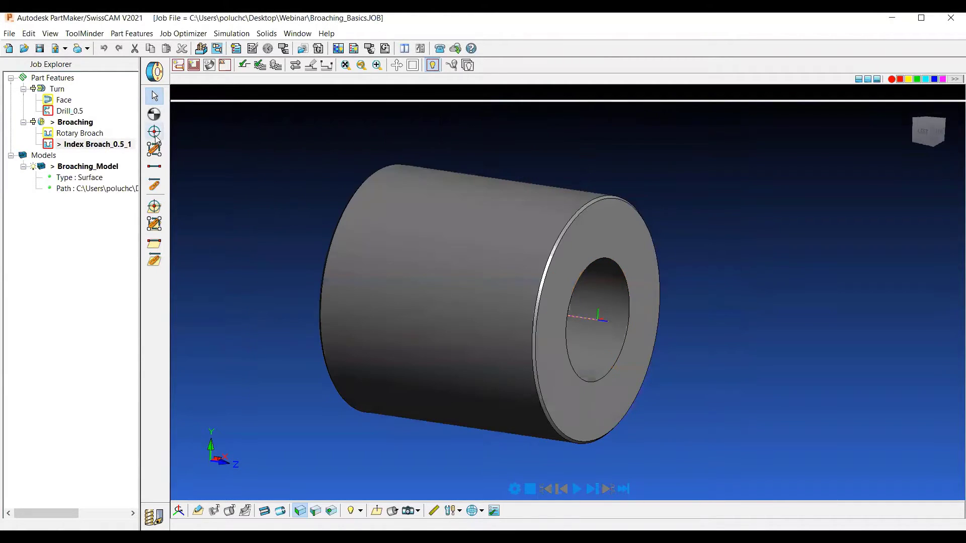
# Step: Place the index broach hole group on the part's central bore surface and simulate the operation
pyautogui.click(154, 207)
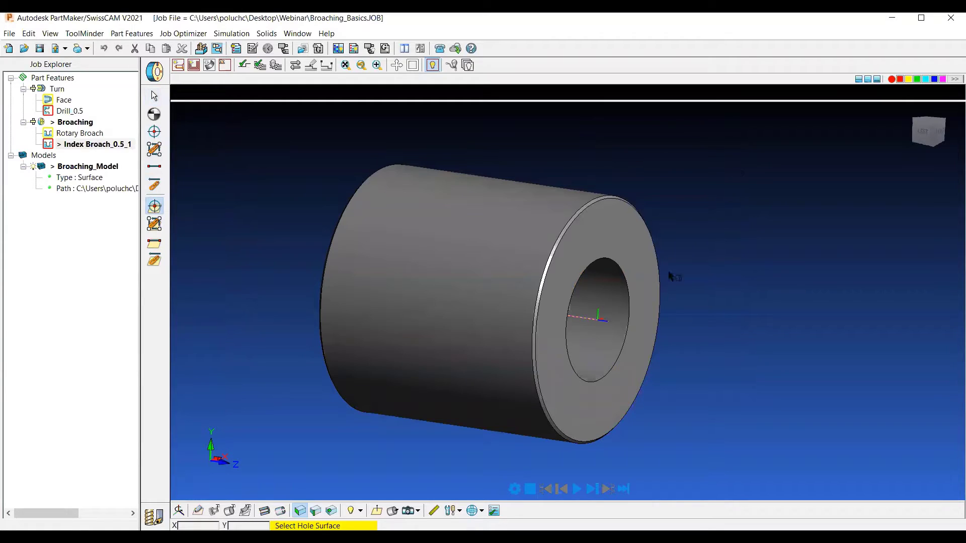
pyautogui.click(606, 301)
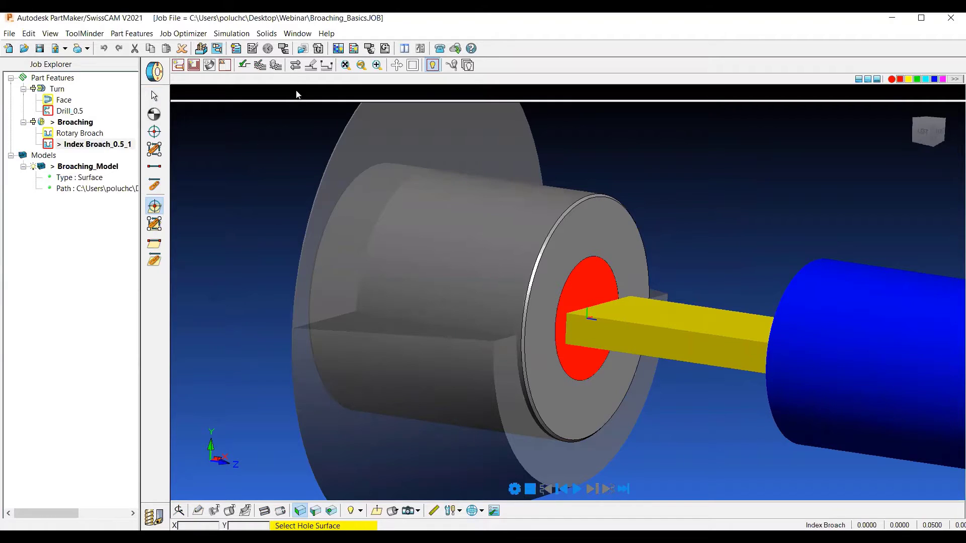
pyautogui.click(277, 65)
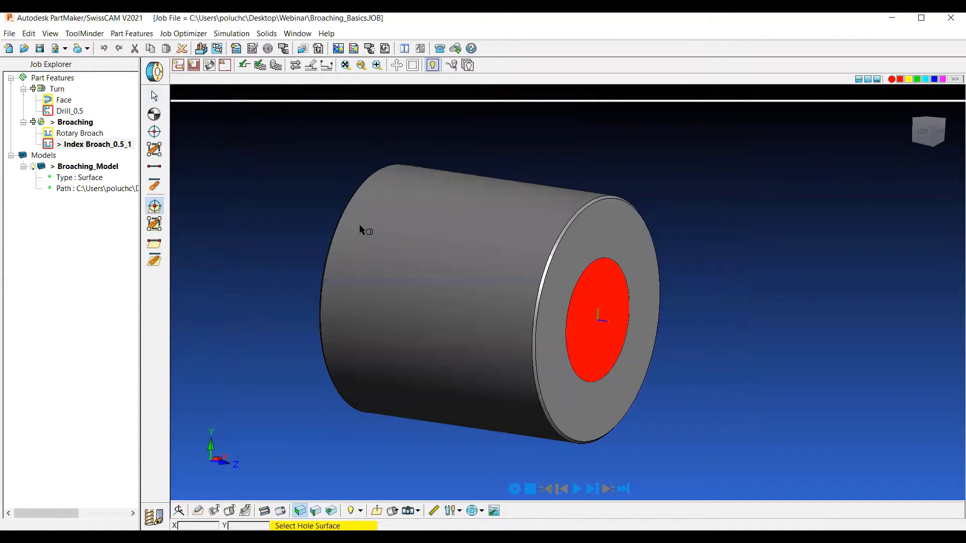
pyautogui.scroll(-2, 360, 227)
pyautogui.scroll(1, 334, 221)
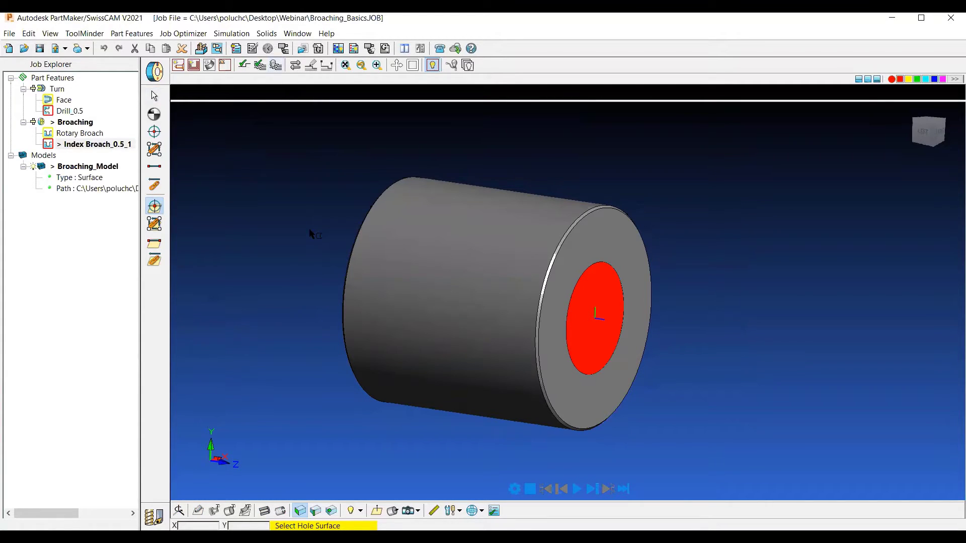
# Step: Create a new hole group of type Keyway Broach with Through Hole off and diameter and nominal depth 0.5
pyautogui.click(178, 65)
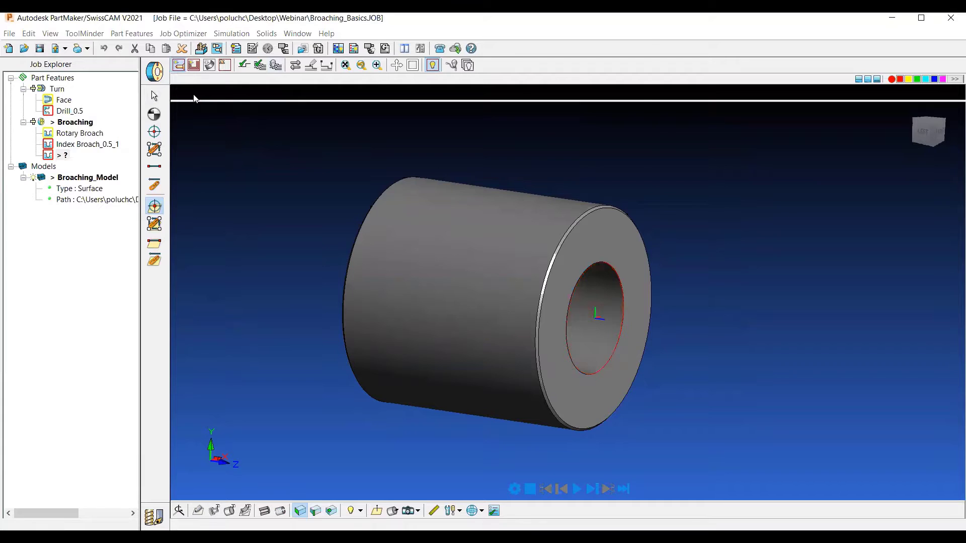
pyautogui.click(240, 151)
pyautogui.click(254, 173)
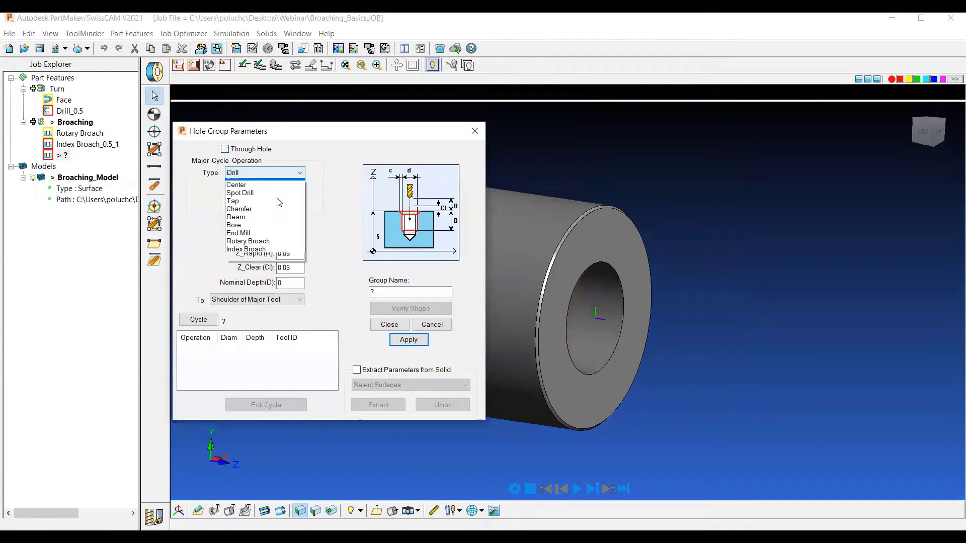
pyautogui.click(266, 272)
pyautogui.press('Tab')
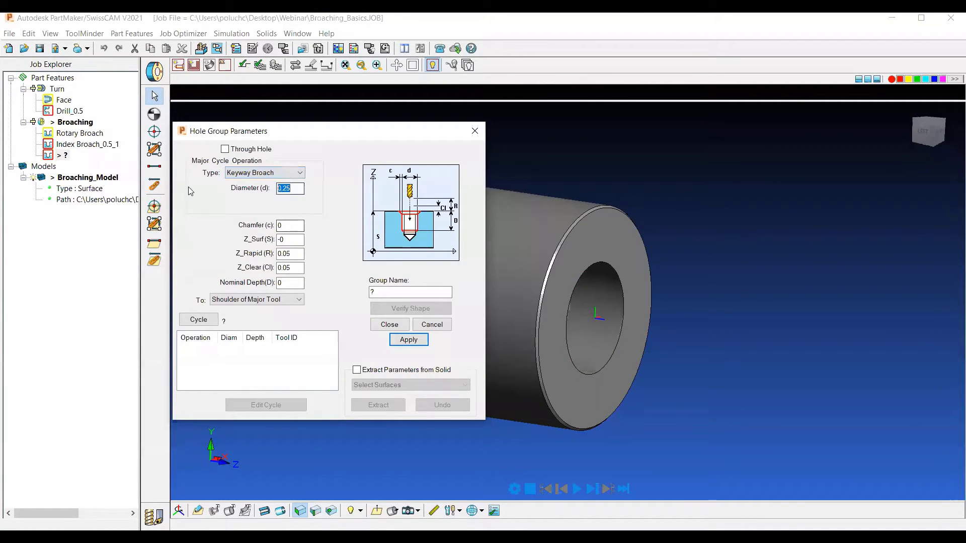
pyautogui.write('.5')
pyautogui.press('Tab')
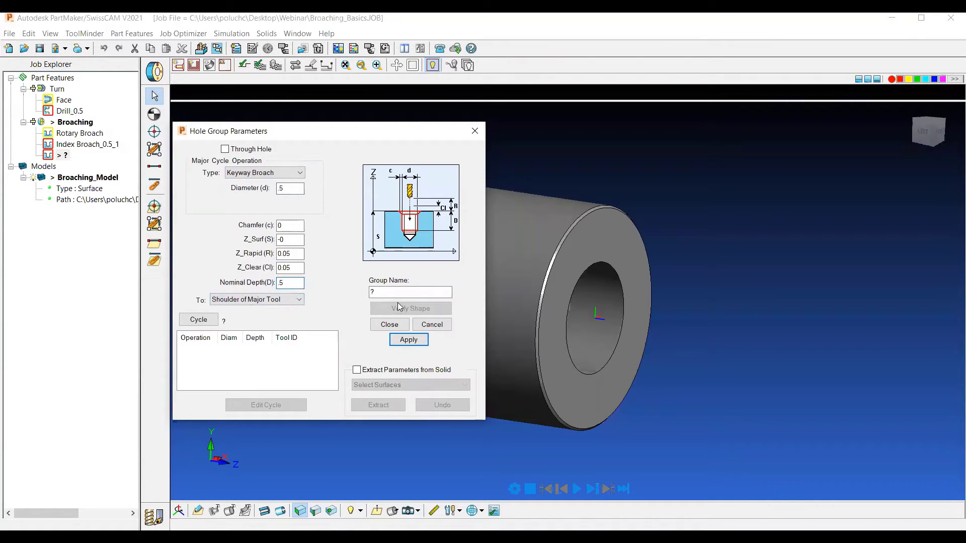
# Step: Name the hole group Keyway Broach and apply its parameters
pyautogui.moveTo(397, 293); pyautogui.dragTo(257, 271)
pyautogui.write('Keyway')
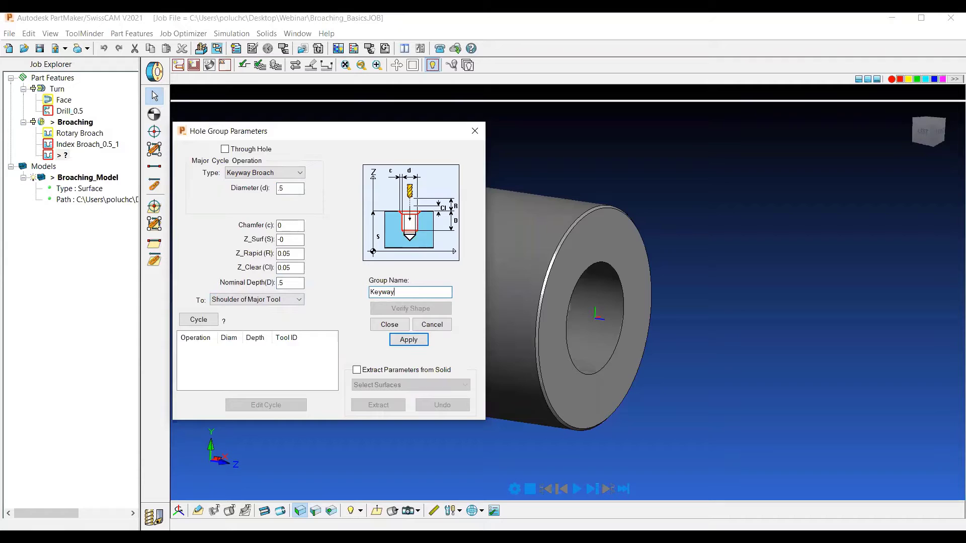
pyautogui.write(' Broach')
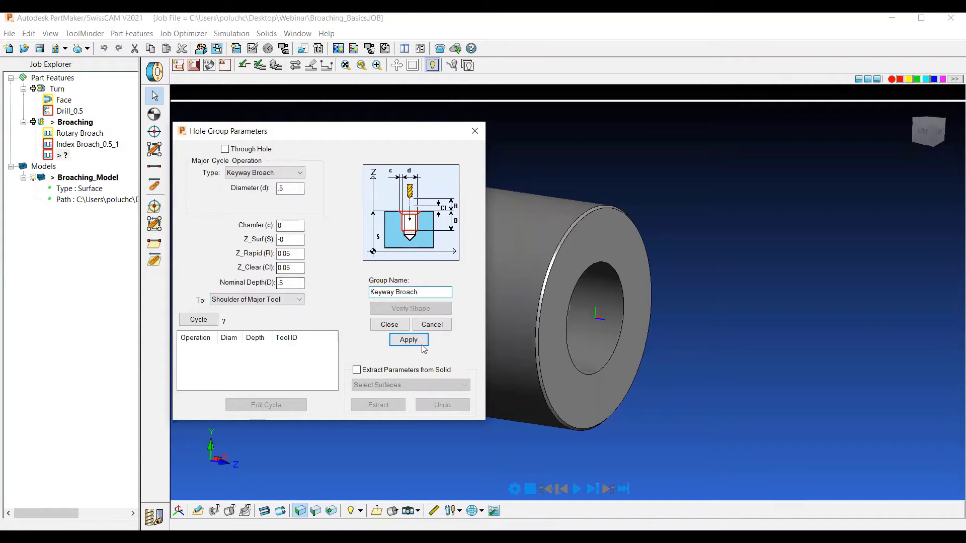
pyautogui.click(408, 340)
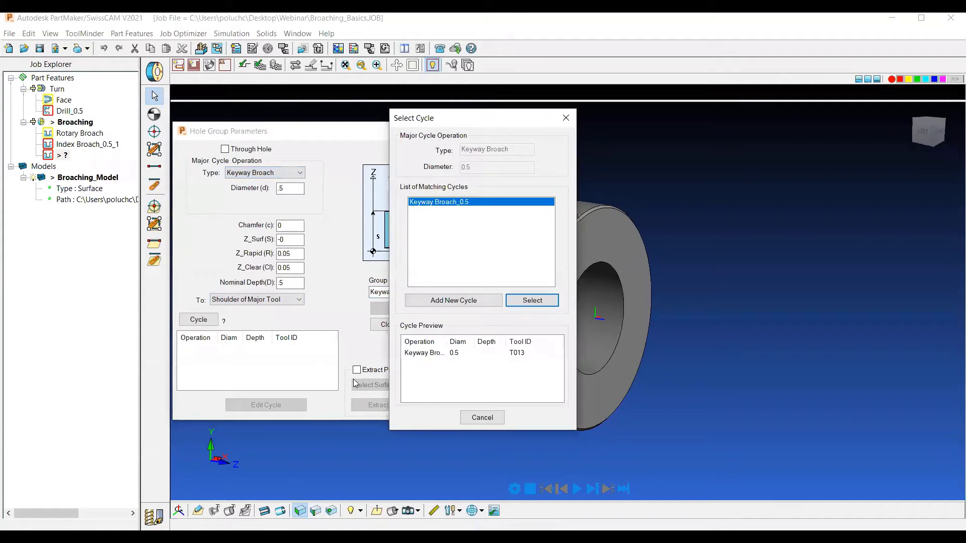
# Step: Add a new cycle to the keyway broach hole group and assign it tool T013, Keyway Broach_0.5
pyautogui.click(469, 300)
pyautogui.moveTo(422, 146); pyautogui.dragTo(399, 153)
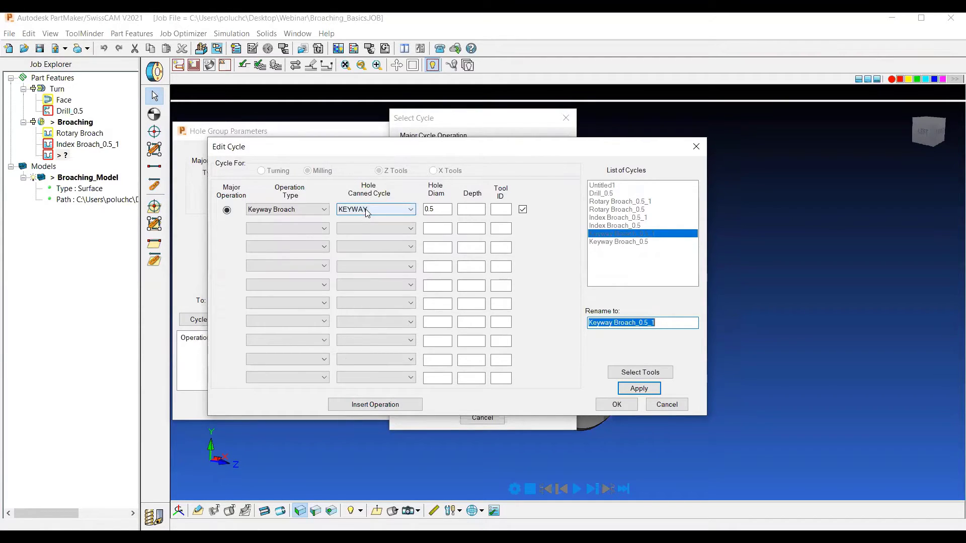
pyautogui.click(634, 372)
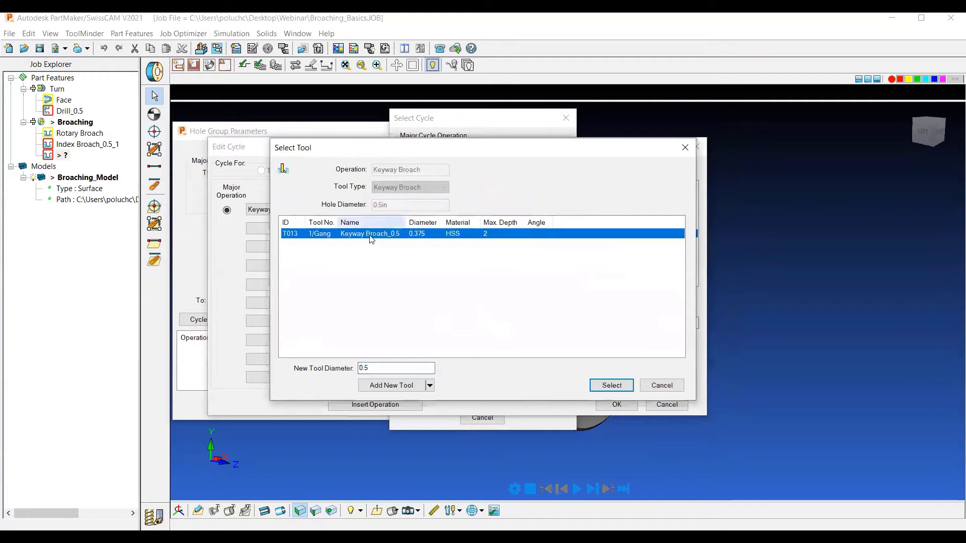
pyautogui.click(612, 385)
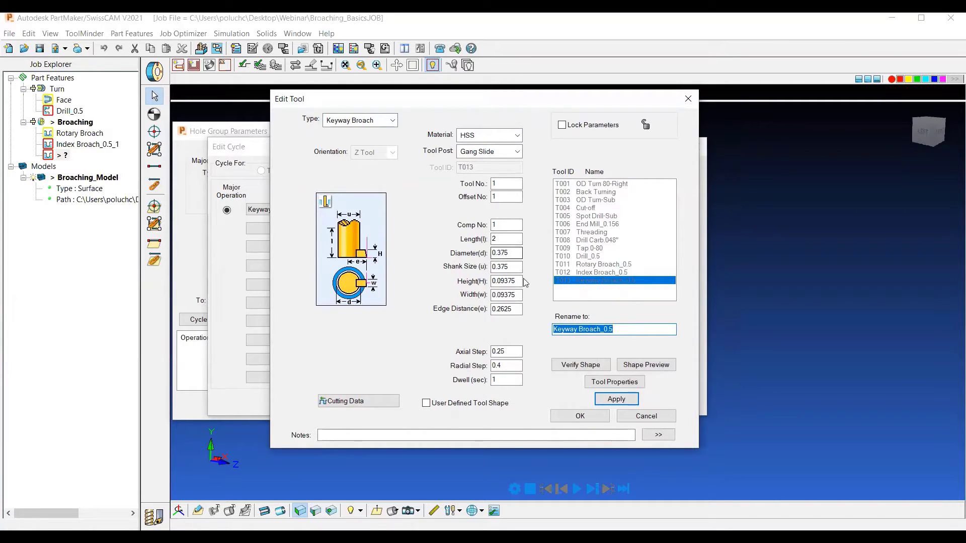
# Step: Rename the keyway broach tool as Keyway Broach_0.375 and apply the change
pyautogui.click(610, 330)
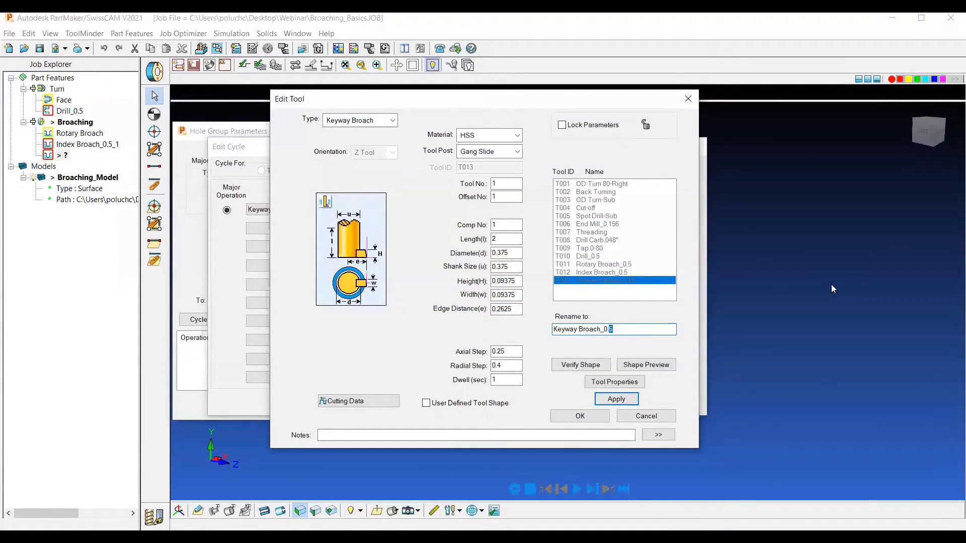
pyautogui.press('BackSpace')
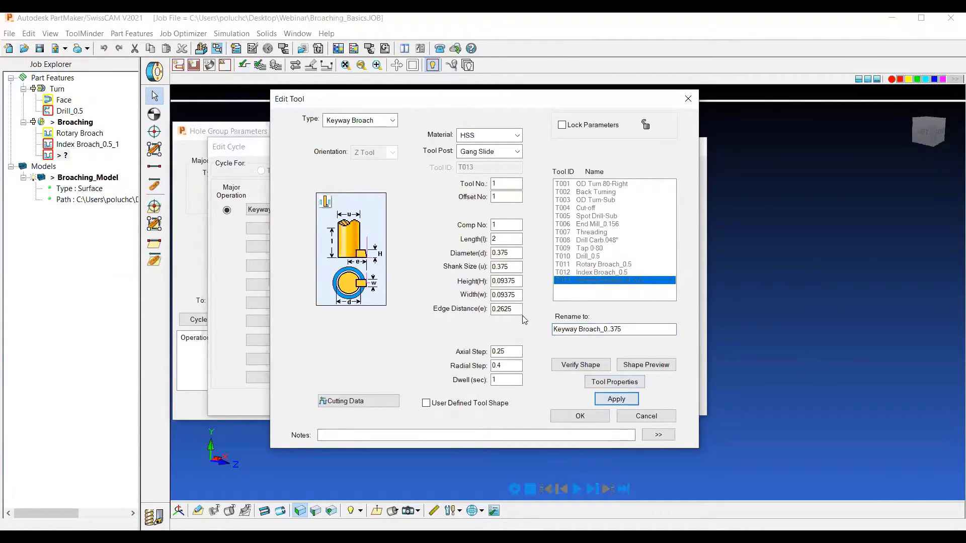
pyautogui.click(613, 329)
pyautogui.press('BackSpace')
pyautogui.press('BackSpace')
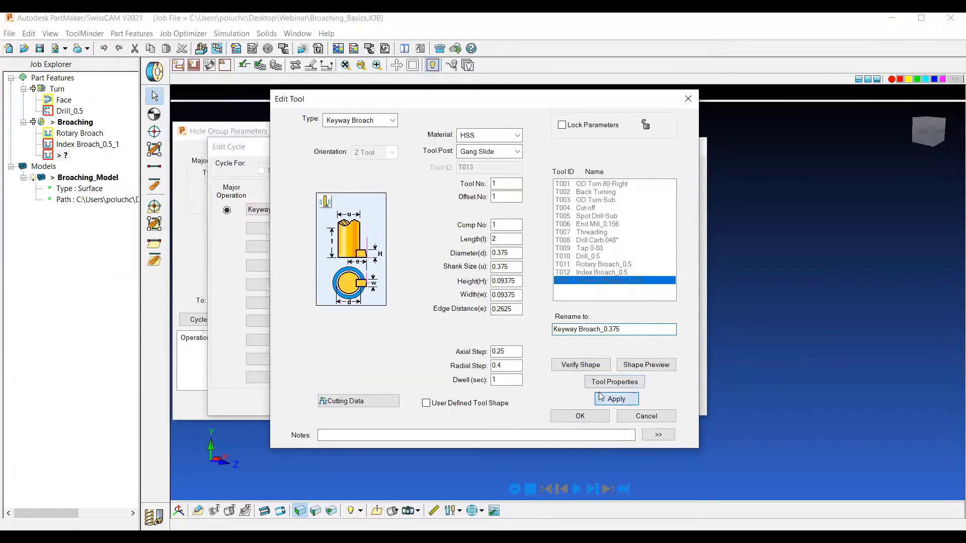
pyautogui.click(618, 398)
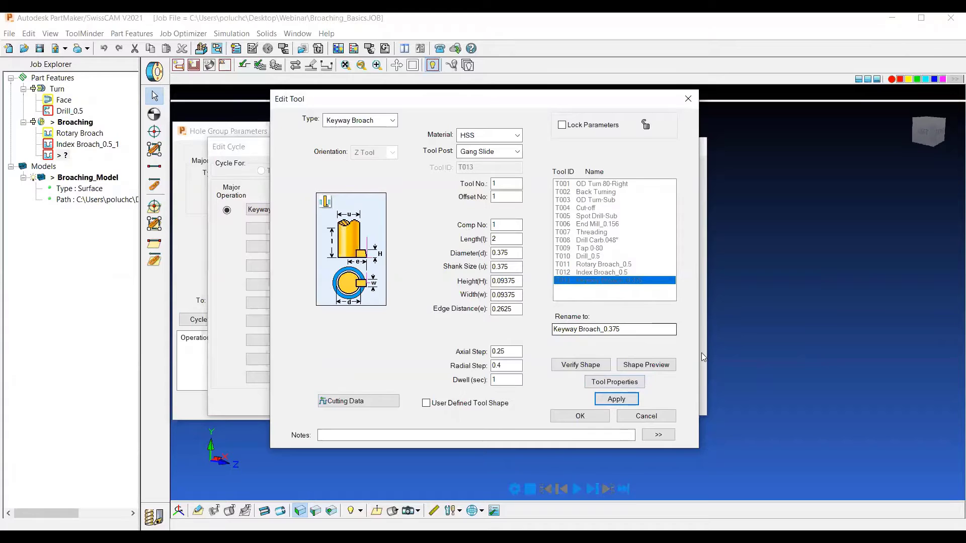
# Step: Preview the keyway broach tool's shape up close and accept the tool's settings
pyautogui.click(654, 363)
pyautogui.scroll(4, 149, 126)
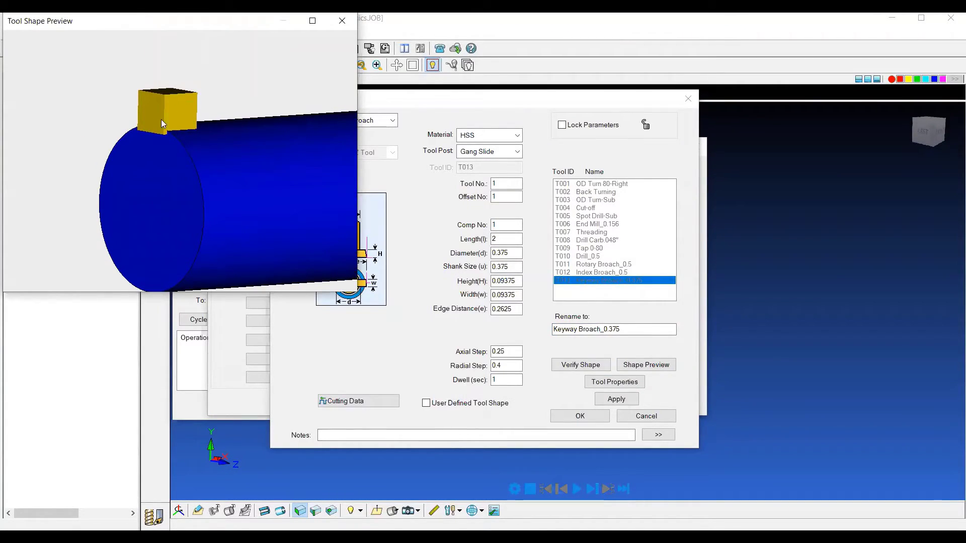
pyautogui.scroll(-2, 164, 122)
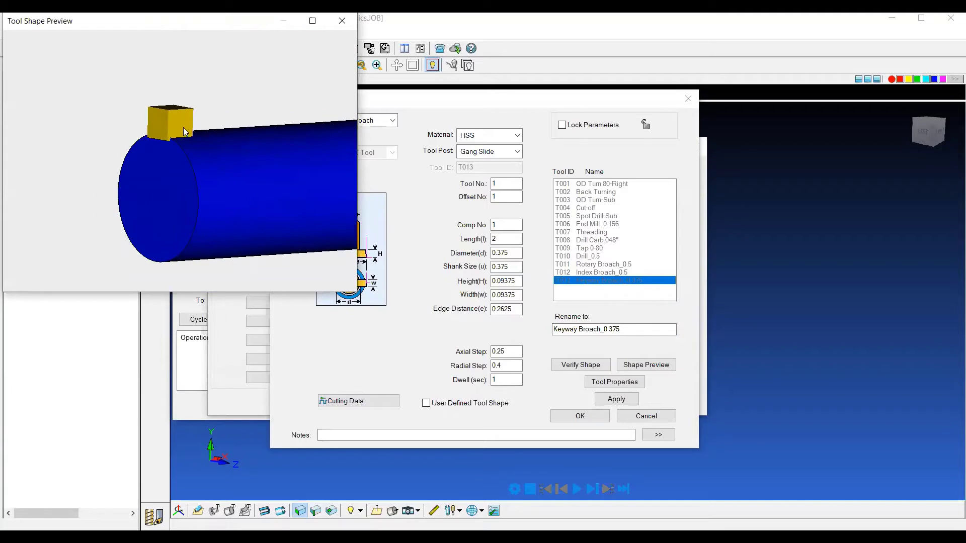
pyautogui.click(344, 22)
pyautogui.click(591, 419)
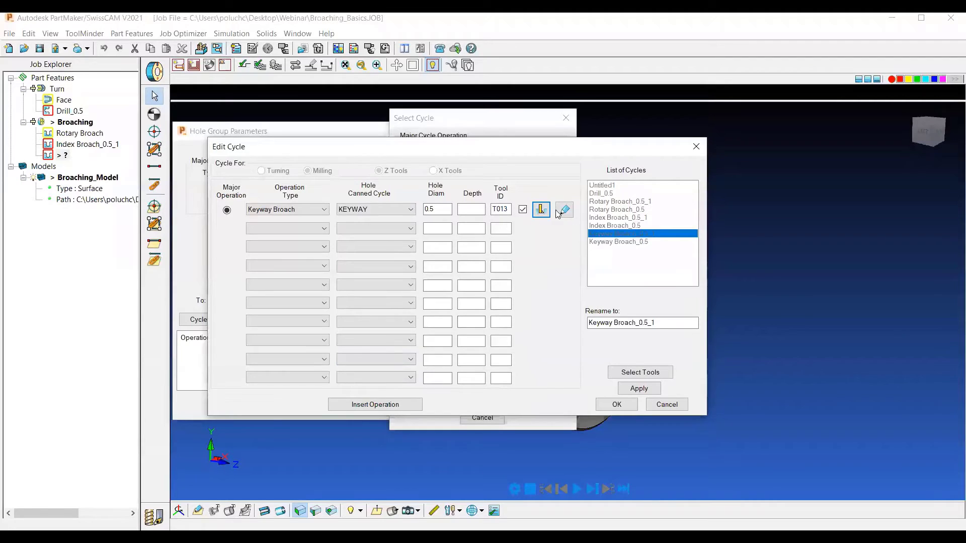
# Step: Enable Multiple Cuts in the keyway broach options with 12 cuts and an angular increment of 360/12
pyautogui.click(565, 210)
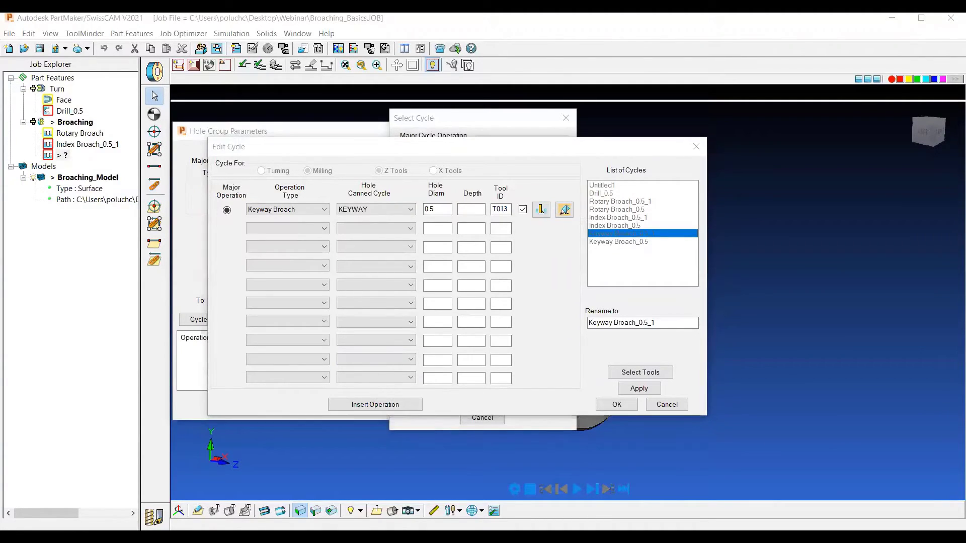
pyautogui.click(596, 425)
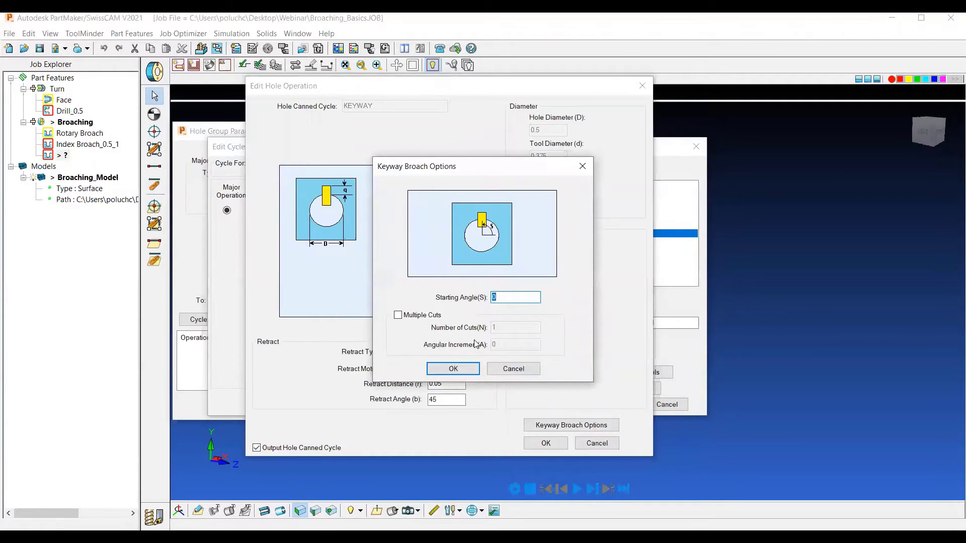
pyautogui.click(422, 316)
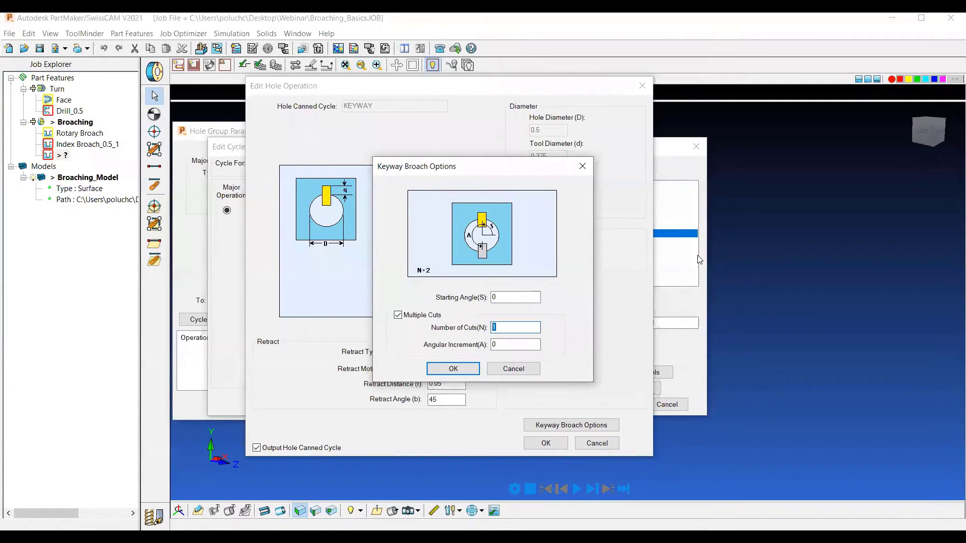
pyautogui.press('Tab')
pyautogui.write('360')
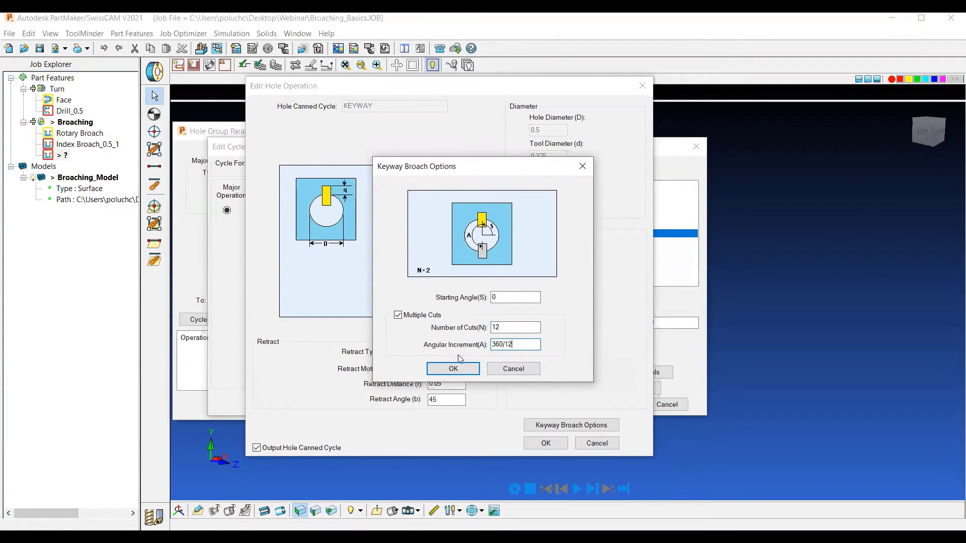
pyautogui.click(454, 370)
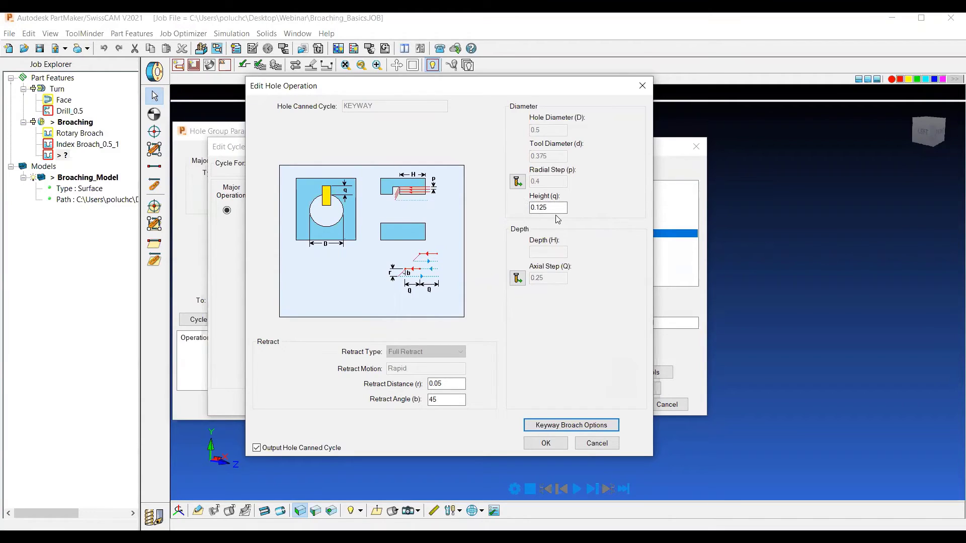
# Step: Set the keyway height to .030, then accept the hole operation and the Keyway Broach_0.5_1 cycle for the hole group
pyautogui.moveTo(556, 208); pyautogui.dragTo(464, 200)
pyautogui.press('BackSpace')
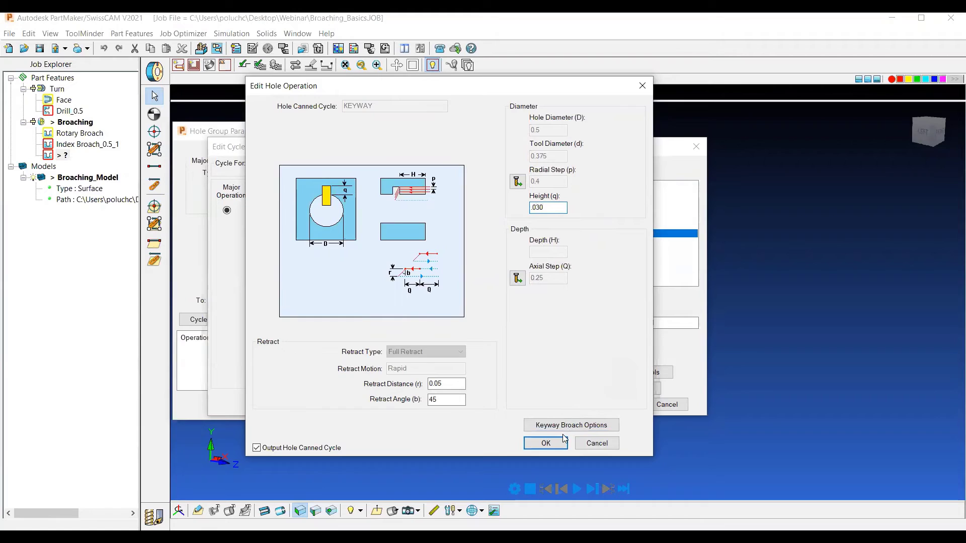
pyautogui.click(451, 400)
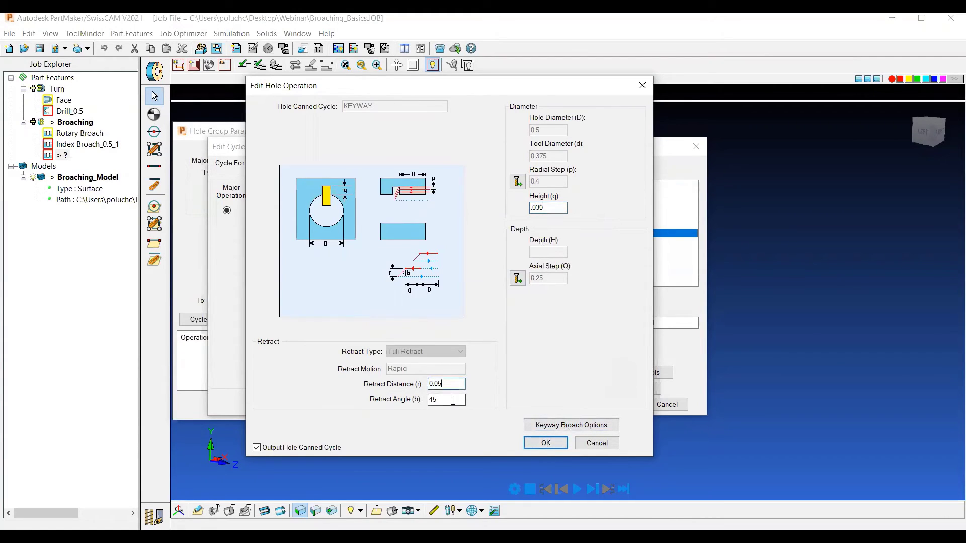
pyautogui.moveTo(448, 386); pyautogui.dragTo(432, 399)
pyautogui.click(546, 444)
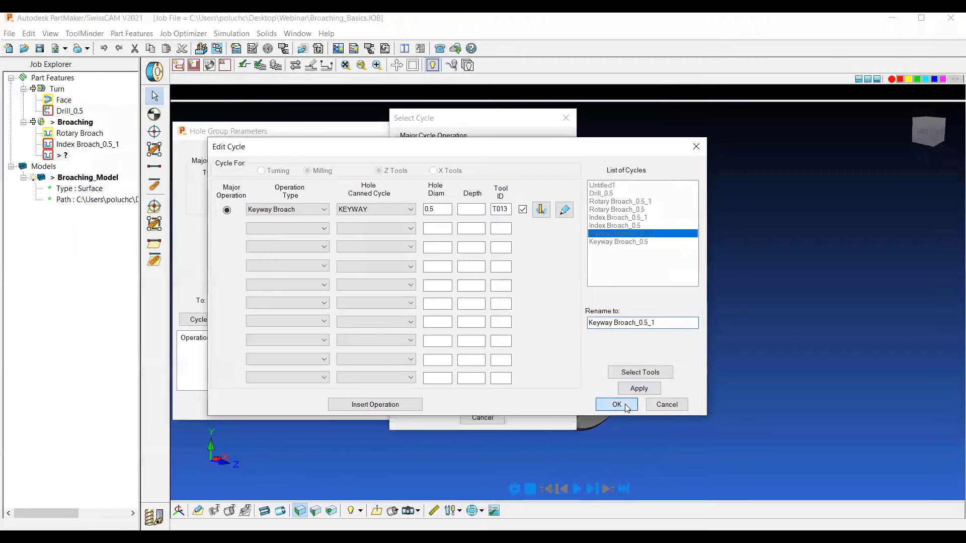
pyautogui.click(617, 405)
pyautogui.press('Return')
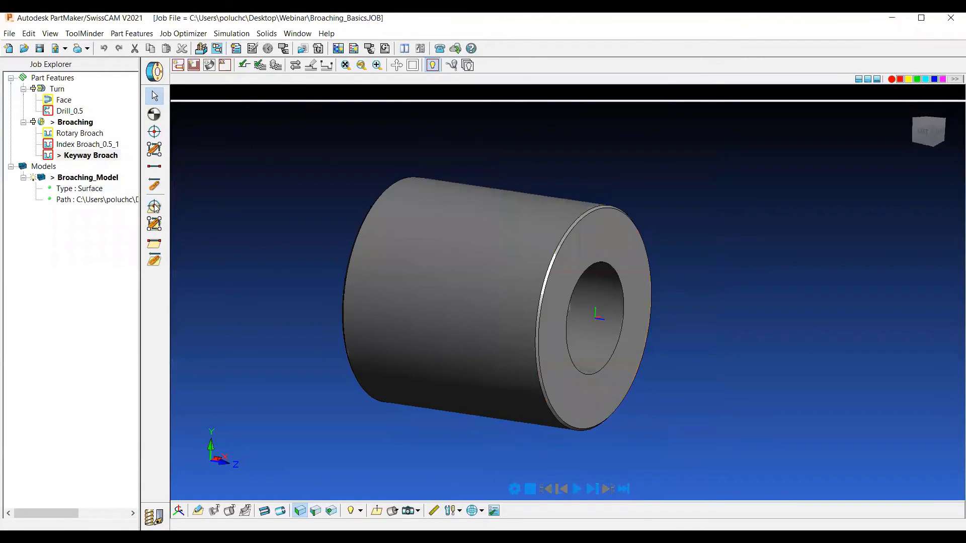
# Step: Place the keyway broach hole group on the part's central bore surface, run its simulation and stop it
pyautogui.click(154, 206)
pyautogui.click(606, 367)
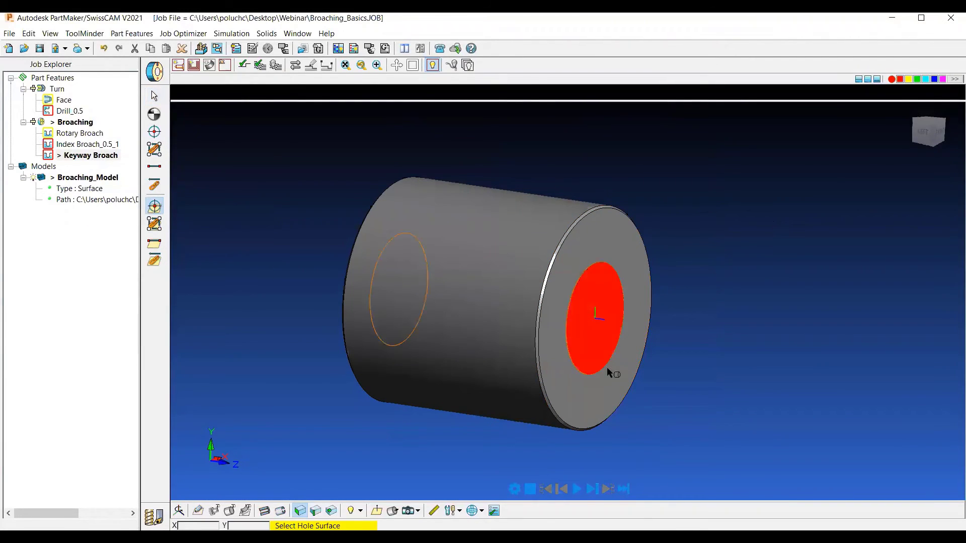
pyautogui.click(592, 489)
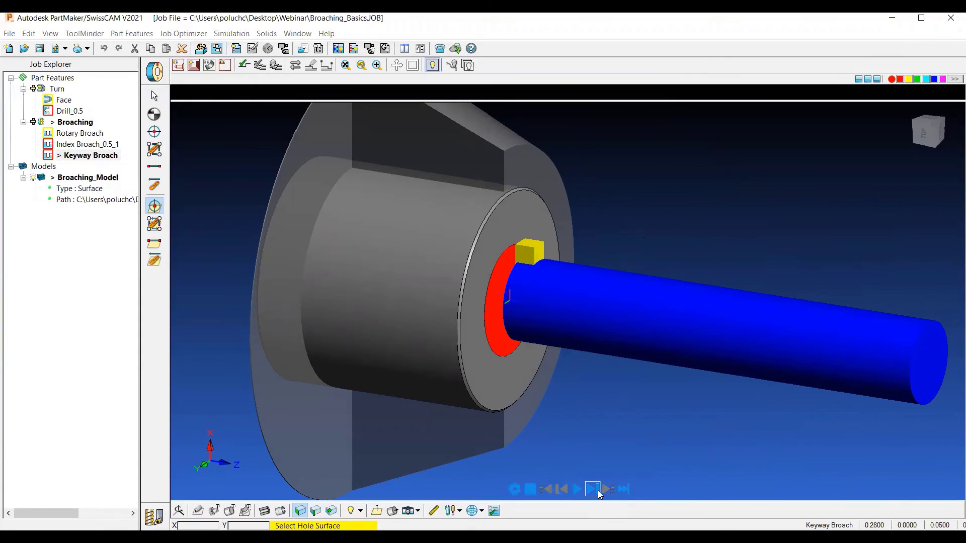
pyautogui.click(530, 489)
# Step: End the hole surface selection and play the keyway broach simulation again on the bore
pyautogui.moveTo(563, 453); pyautogui.dragTo(429, 192, button='middle')
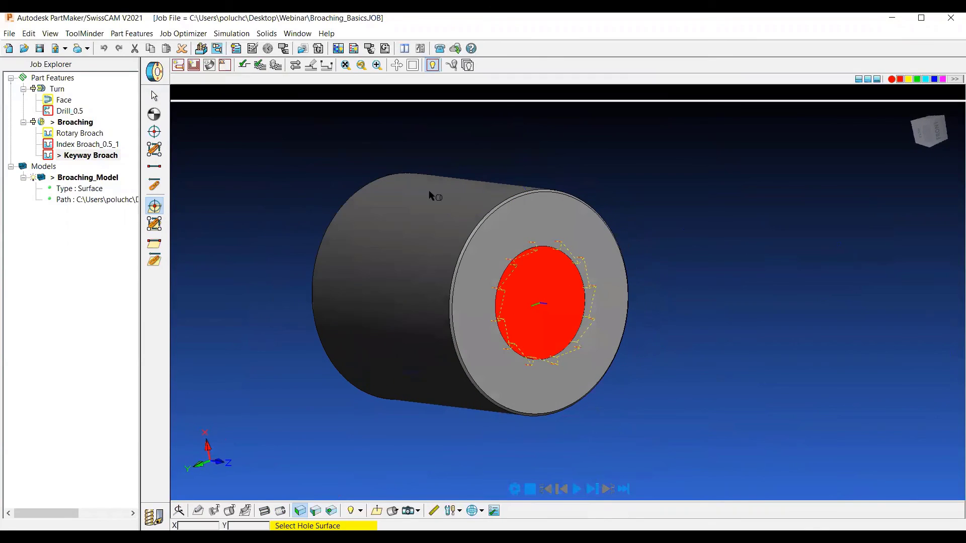
pyautogui.click(277, 66)
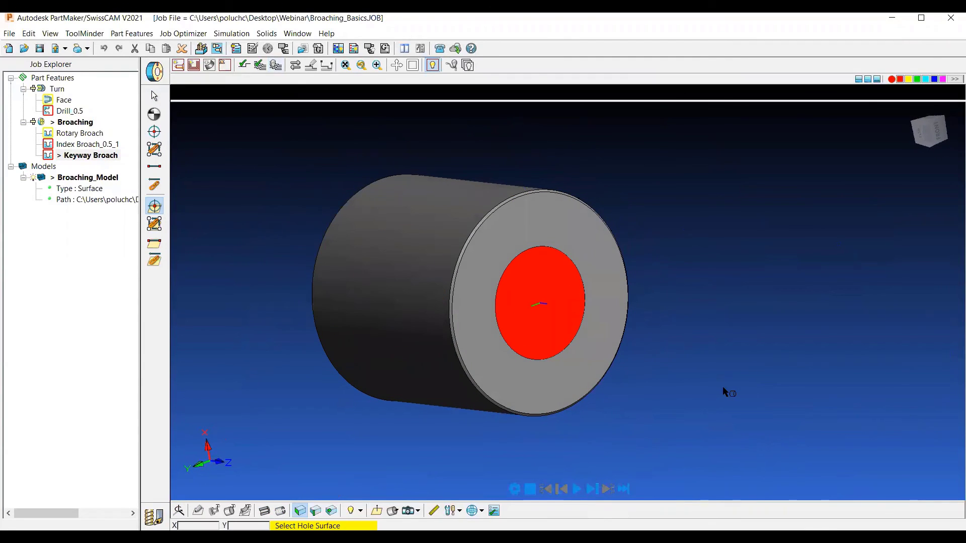
pyautogui.press('Escape')
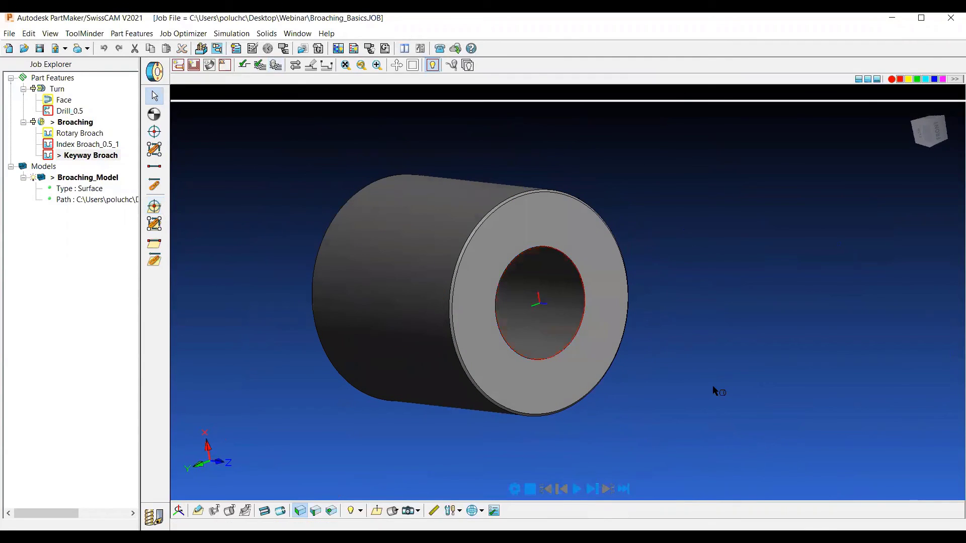
pyautogui.click(577, 489)
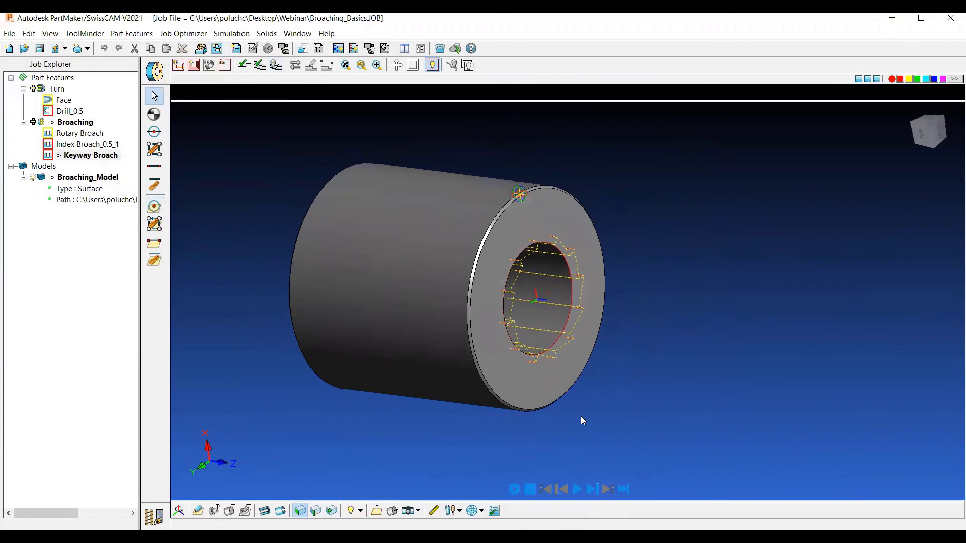